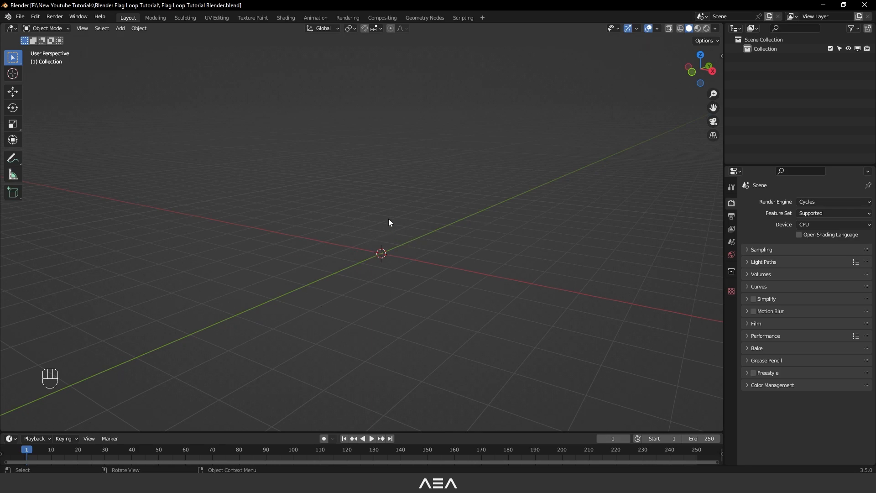
- Add a plane mesh at the scene origin
key("shift+a")
mouse_move(388, 220)
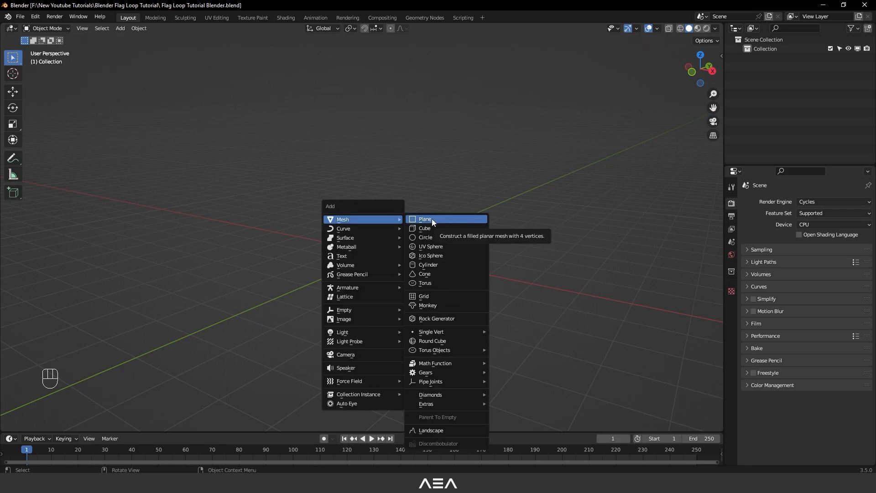
left_click(454, 219)
middle_click_drag(455, 219, 352, 270)
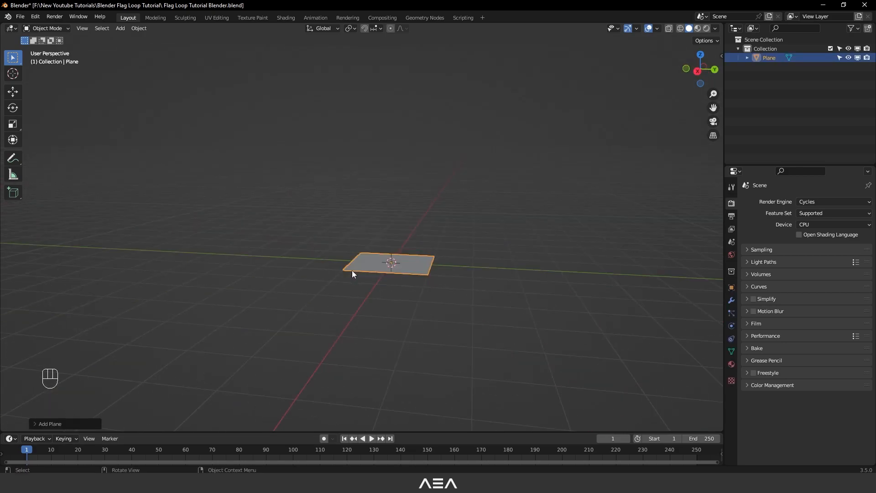
- Rotate the plane's geometry upright in Edit Mode, working from the right orthographic view
key("grave")
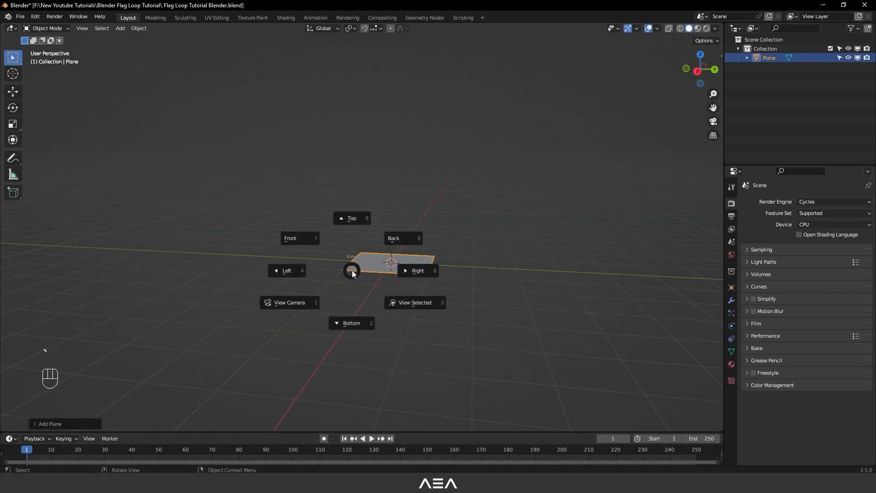
left_click(468, 263)
key("Tab")
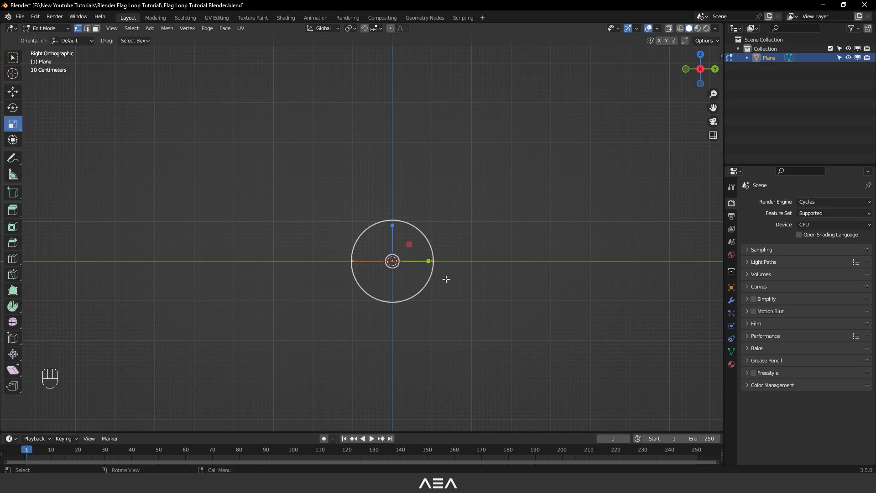
key("r")
left_click_drag(422, 289, 448, 231)
middle_click_drag(447, 231, 429, 281)
- Scale the upright plane's mesh along the X axis in front view until it is about twice as wide as tall
key("grave")
left_click(353, 186)
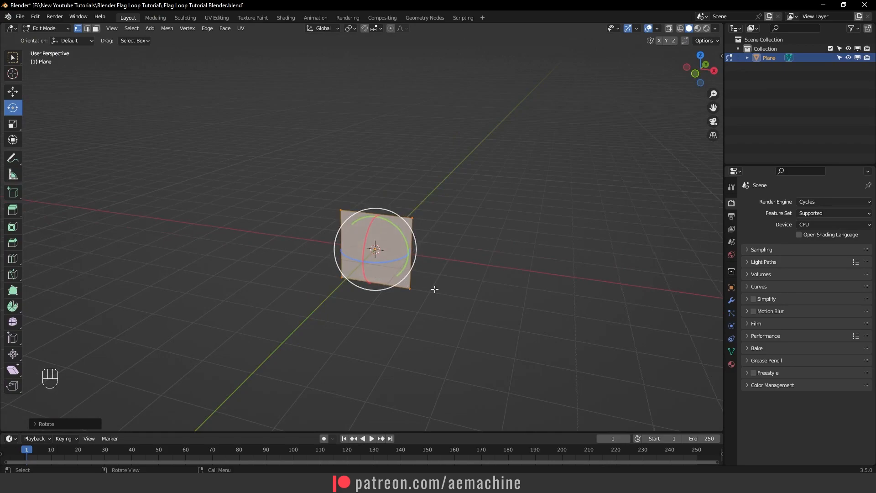
key("grave")
left_click(405, 271)
key("s")
left_click_drag(401, 261, 434, 260)
scroll(428, 248, "up", 1)
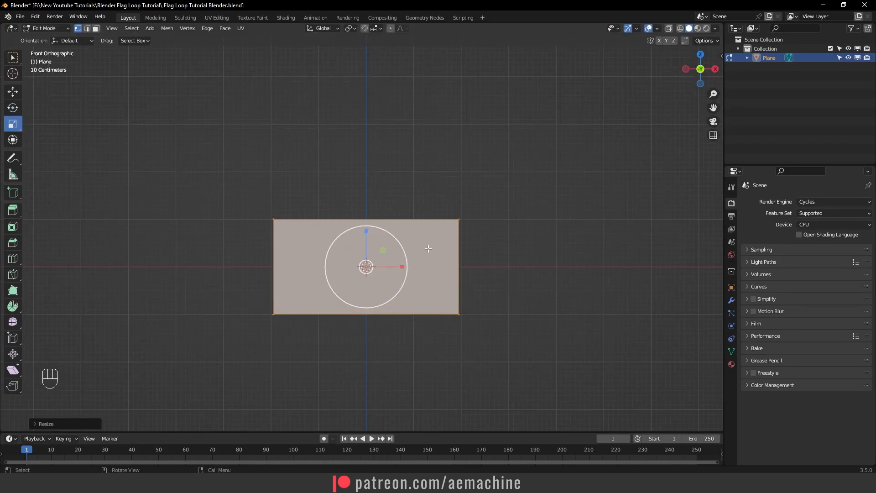
- Subdivide the whole plane mesh five times to form a dense grid
right_click(428, 248)
left_click(413, 236)
key("shift+r")
key("shift+r")
key("shift+r")
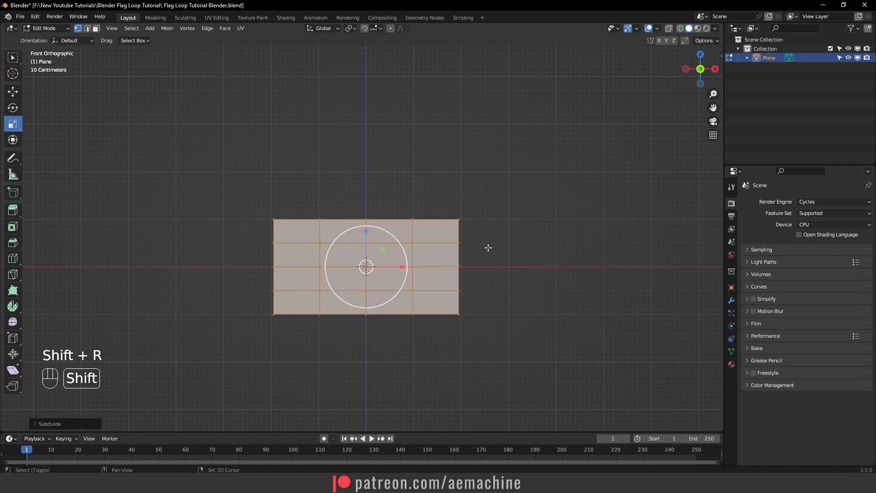
key("shift+r")
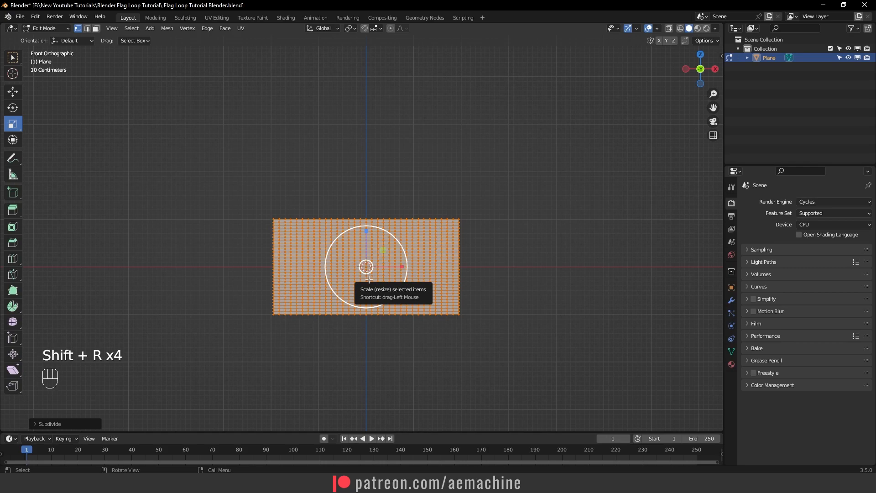
- Assign the column of vertices along the plane's left edge to a new vertex group named Pin, and return to Object Mode
scroll(309, 322, "up", 1)
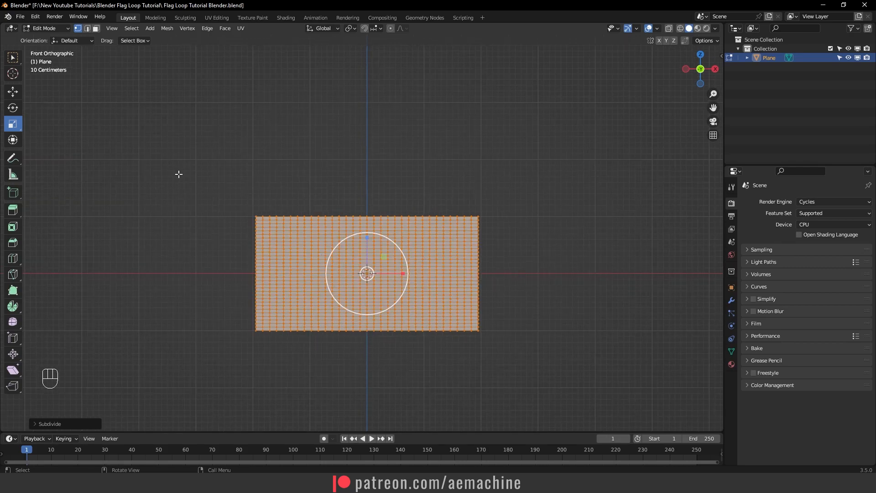
left_click_drag(214, 176, 259, 354)
left_click(35, 53)
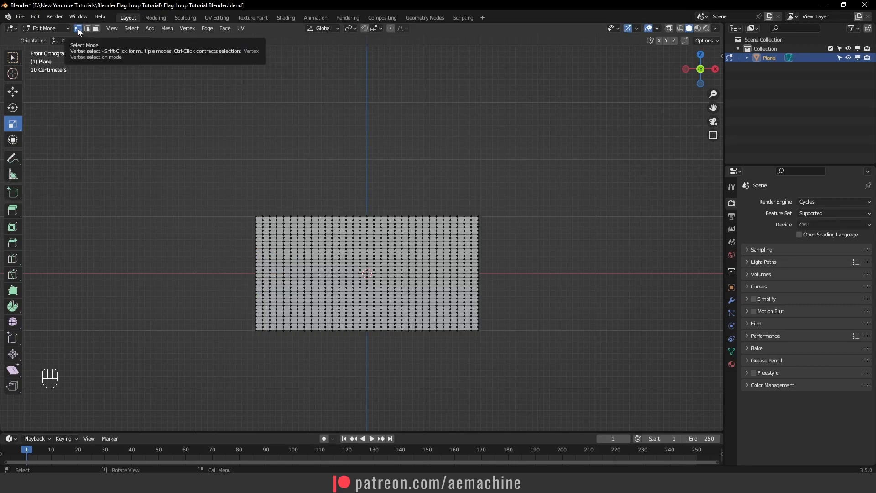
left_click_drag(233, 187, 258, 400)
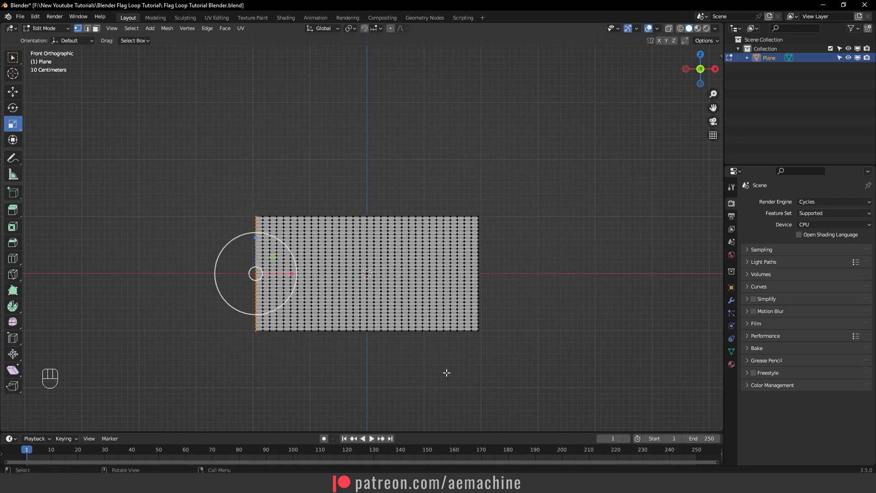
left_click(732, 352)
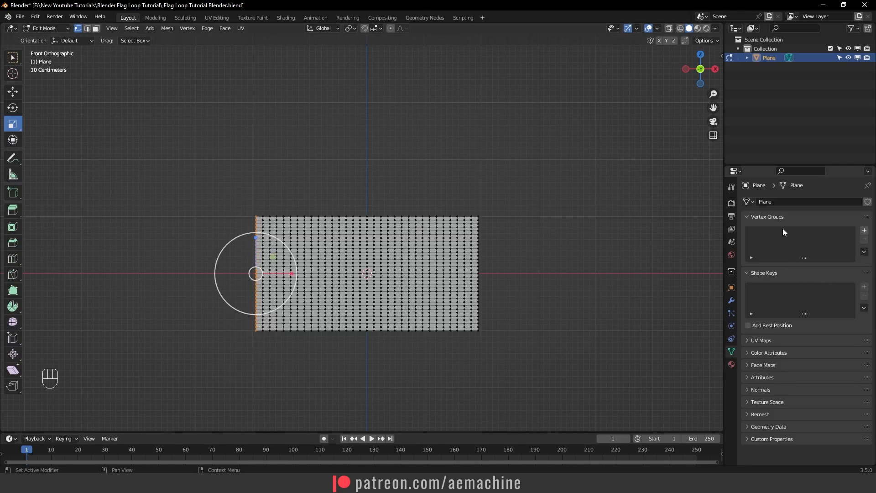
left_click(863, 231)
double_click(770, 234)
type("Pin")
key("Return")
left_click(758, 289)
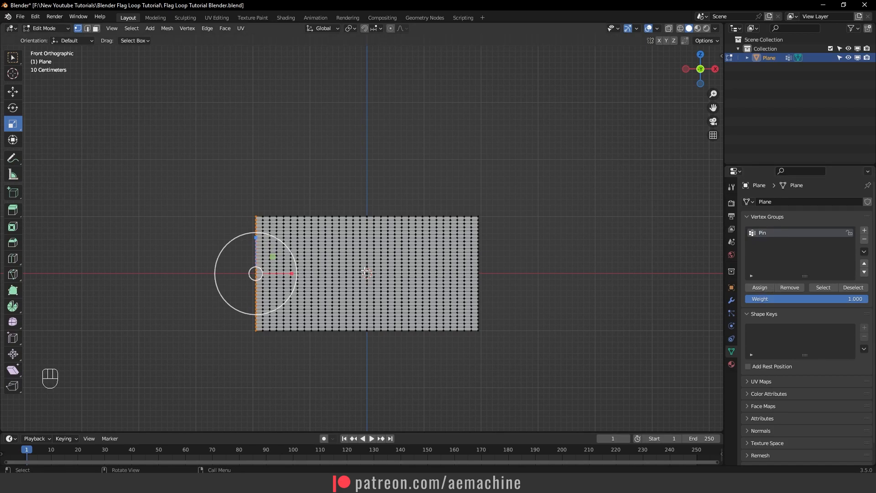
key("Tab")
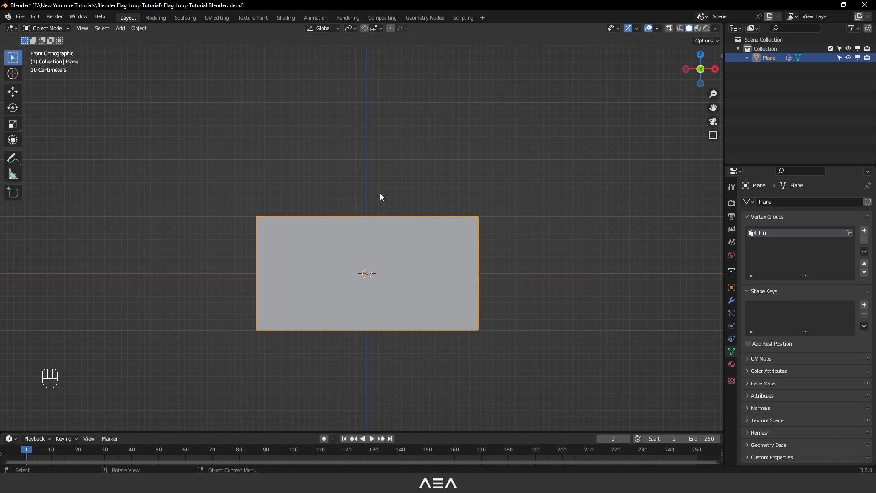
- Add a Wind force field to the scene in Object Mode
key("shift+a")
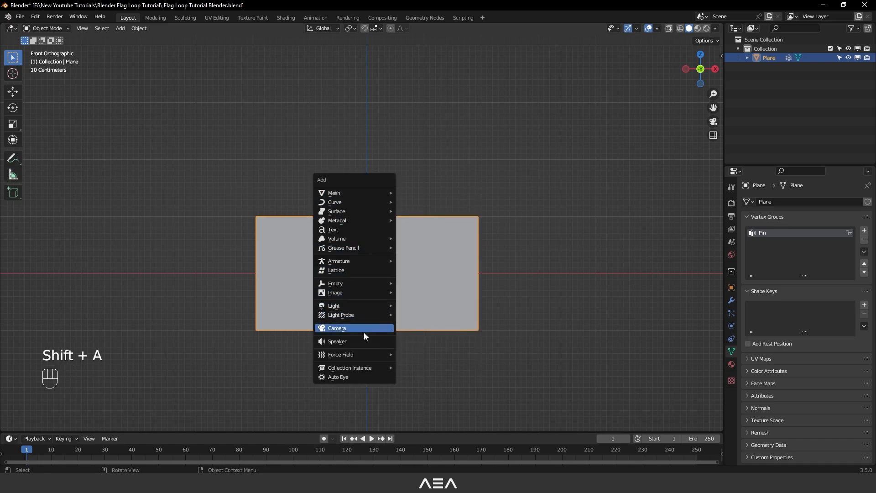
mouse_move(357, 358)
left_click(445, 243)
scroll(433, 307, "down", 2)
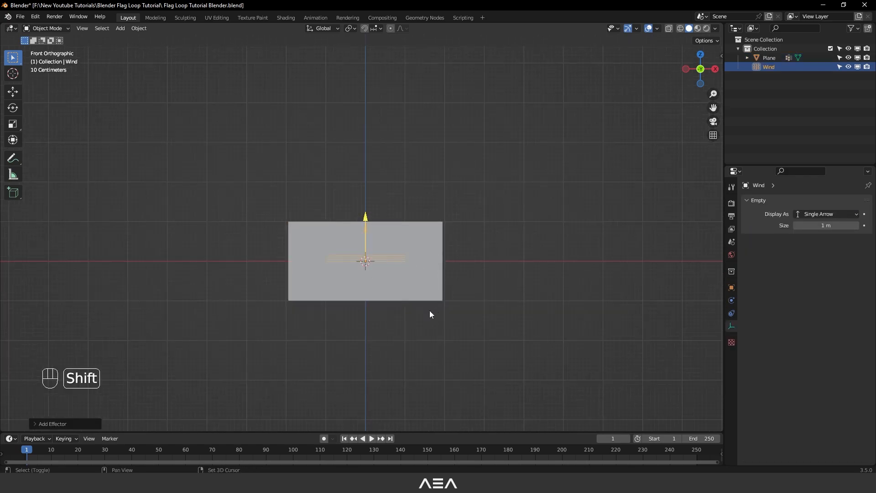
- Move the wind field beyond the plane's pinned left edge and rotate it to blow towards the plane at a slight angle
middle_click_drag(433, 308, 445, 253, "shift")
key("r")
left_click_drag(434, 259, 379, 260)
key("g")
left_click_drag(406, 226, 275, 230)
key("r")
middle_click_drag(300, 263, 414, 301)
key("KP_1")
- Set the wind force field's strength to 3000
left_click(732, 301)
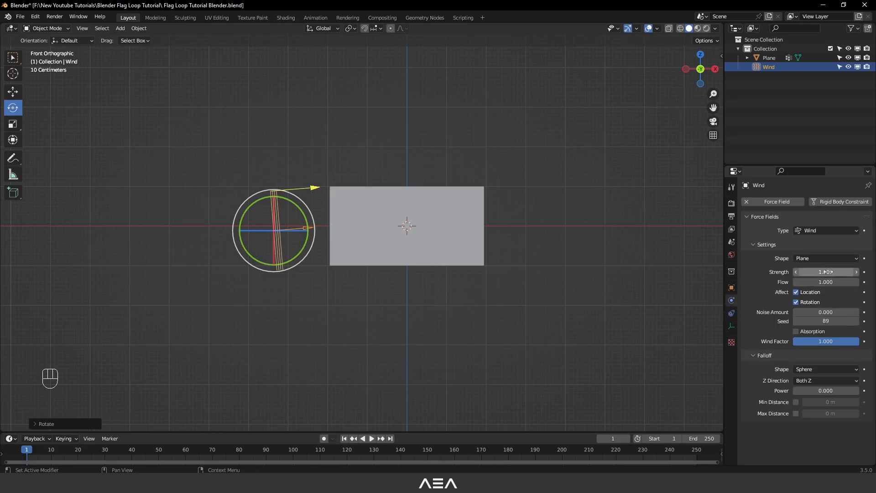
left_click(838, 271)
type("3000")
key("Return")
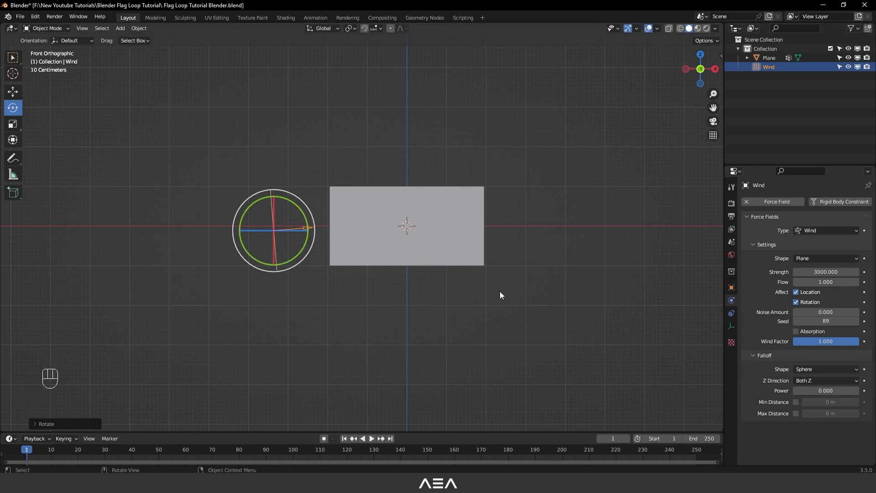
- Add Cloth physics to the plane and expand its Cache settings
left_click(439, 226)
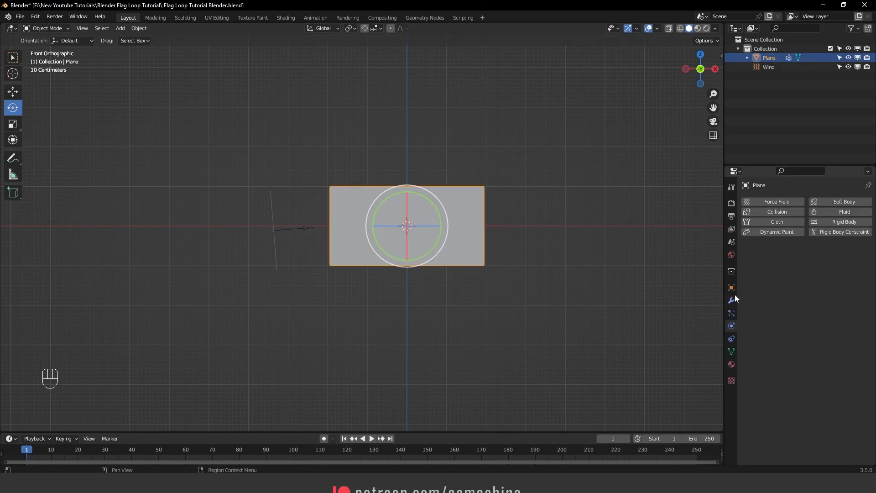
left_click(774, 221)
scroll(775, 301, "down", 2)
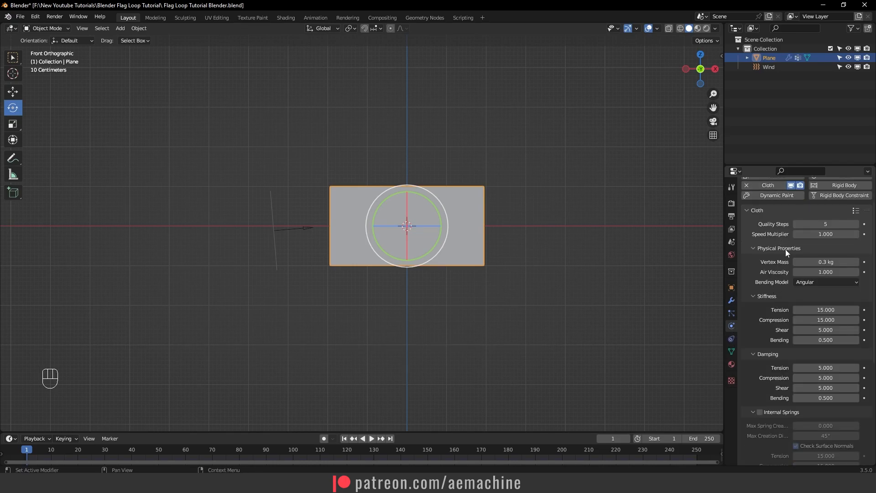
scroll(778, 328, "down", 10)
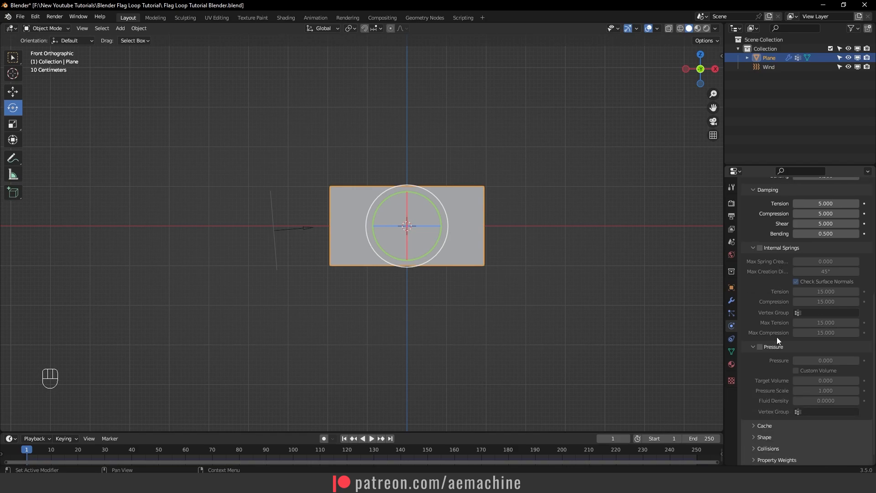
left_click(764, 413)
scroll(763, 387, "down", 5)
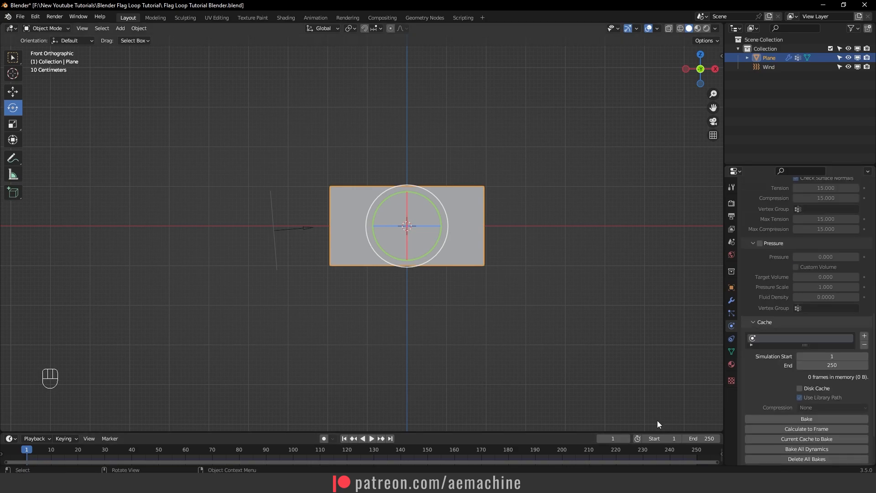
- Set the scene's end frame to 400 and enlarge the timeline area to show the whole frame range
left_click(709, 441)
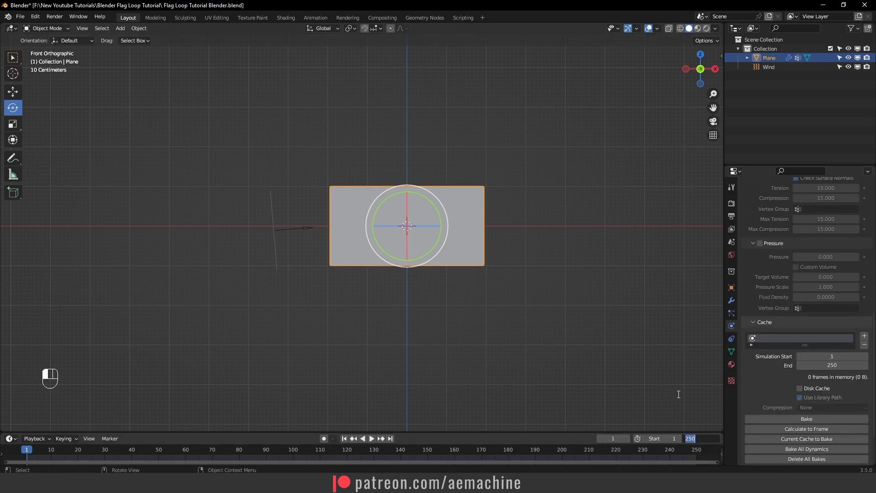
type("400")
key("Return")
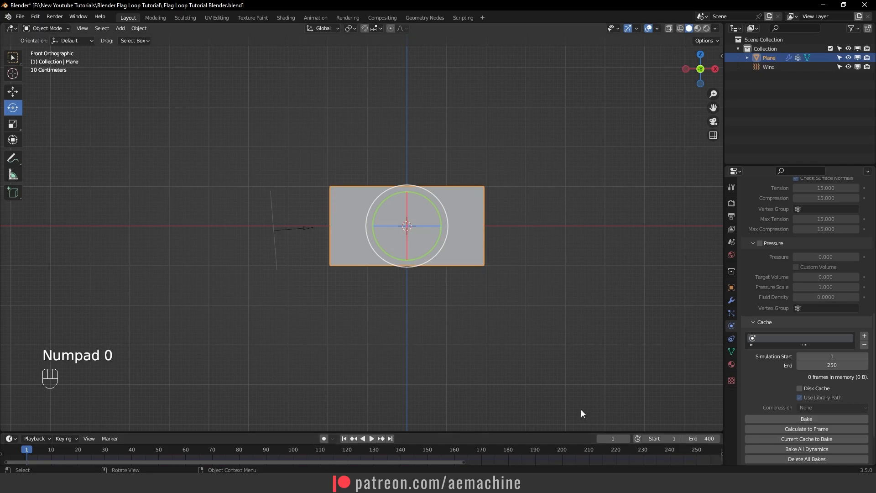
left_click_drag(532, 432, 544, 363)
scroll(625, 420, "down", 8)
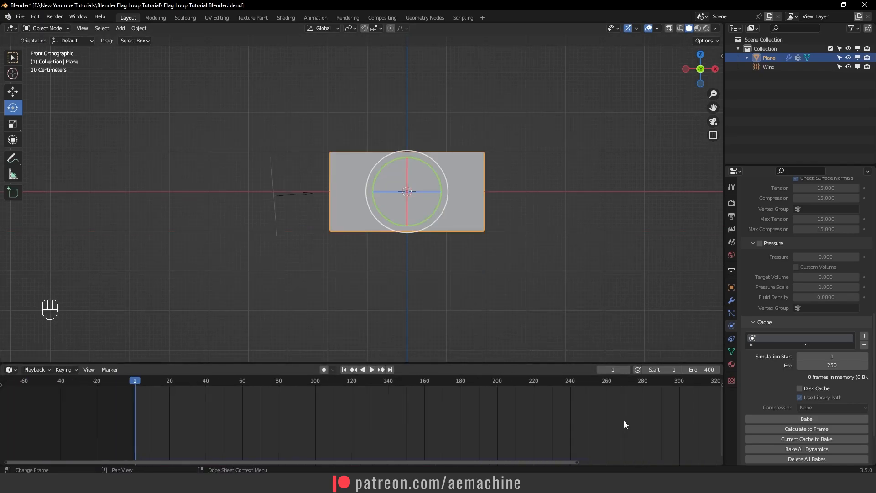
- Set the cloth cache's simulation end to frame 400
left_click(803, 365)
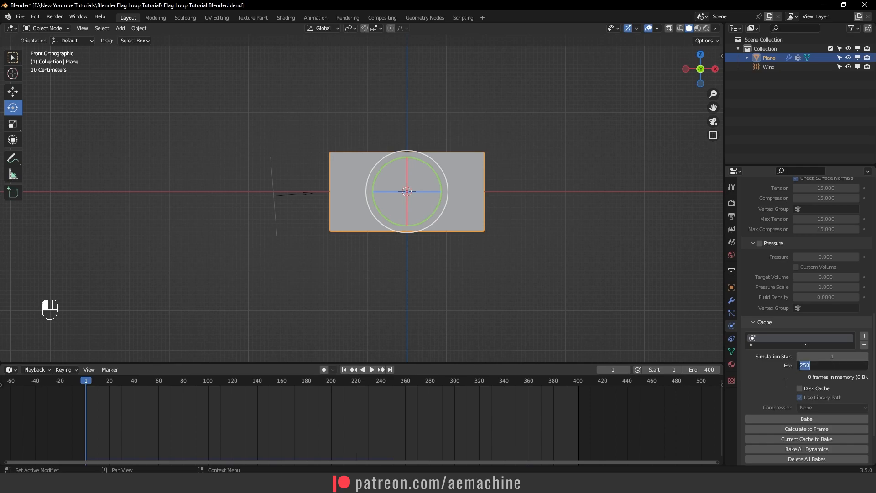
type("400")
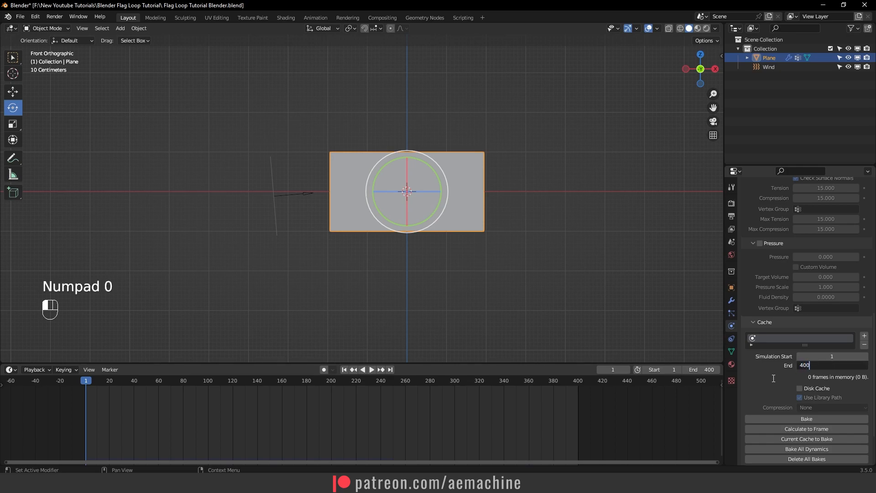
key("Return")
- Set the cloth's pin group to the Pin vertex group in its Shape settings
scroll(786, 380, "down", 3)
left_click(760, 425)
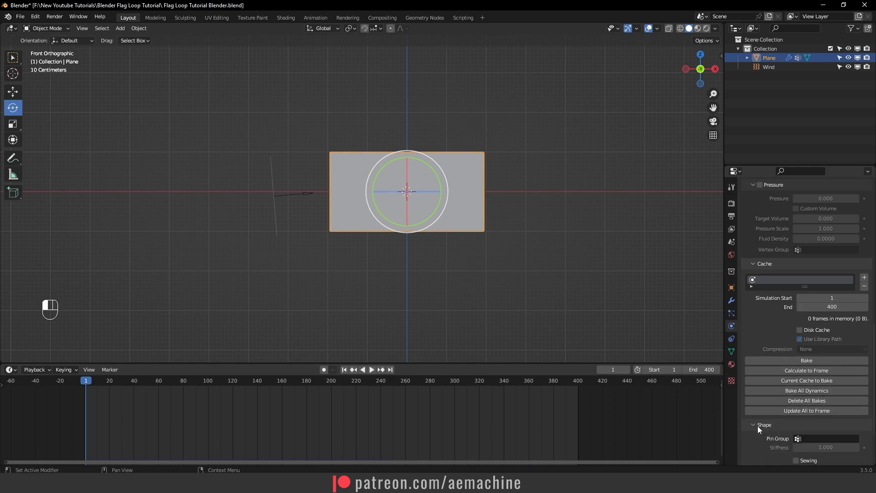
scroll(769, 388, "down", 3)
left_click(810, 367)
left_click(777, 385)
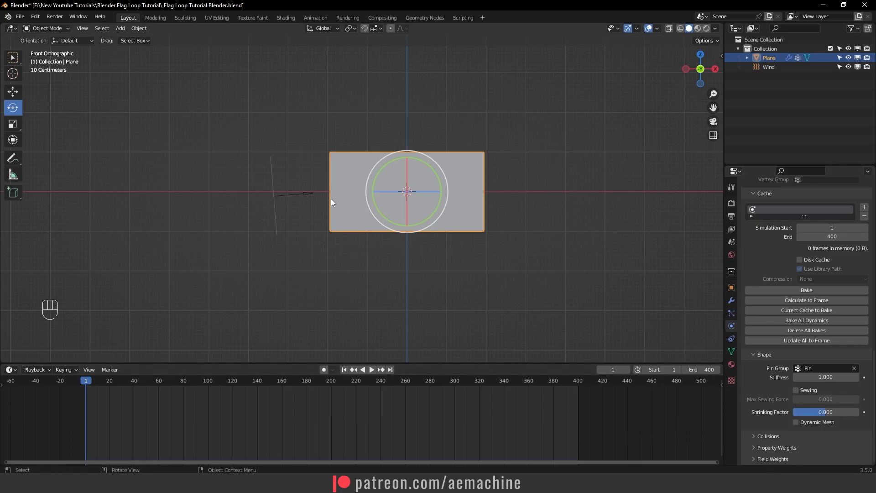
- Enable Self Collisions in the cloth's collision settings
left_click(770, 433)
scroll(770, 406, "down", 6)
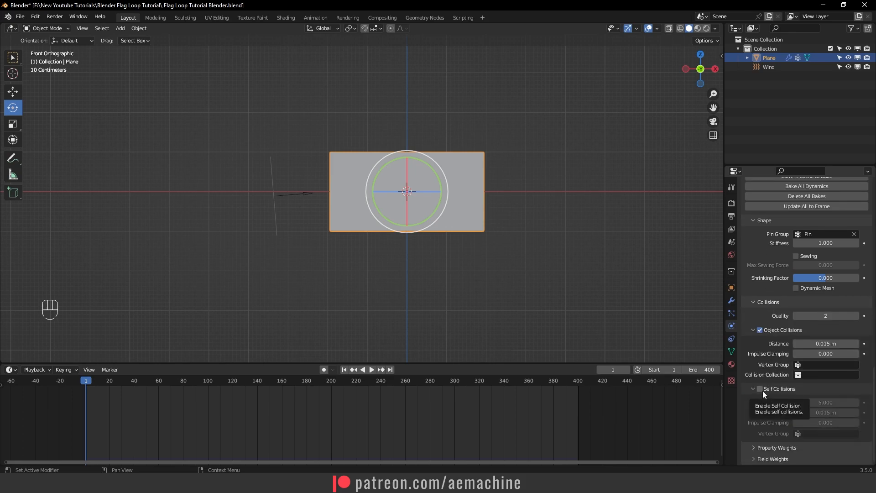
left_click(760, 389)
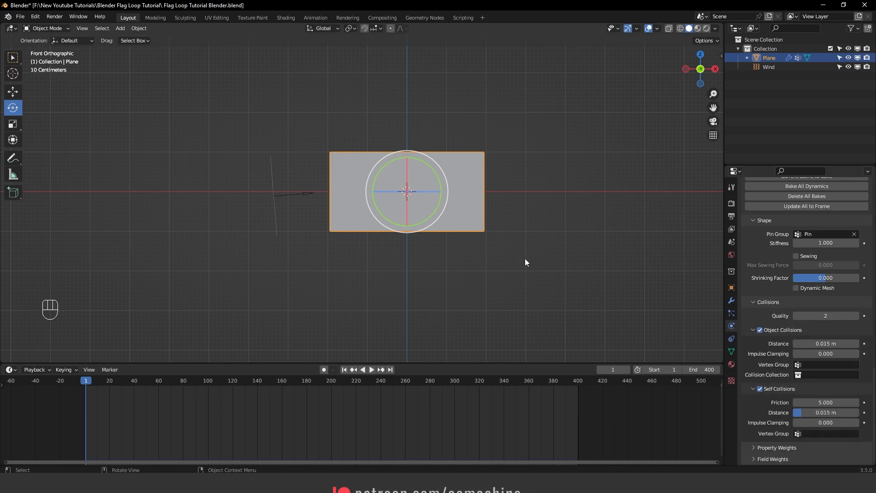
- Play the cloth simulation and apply Shade Smooth to the flag plane
key("space")
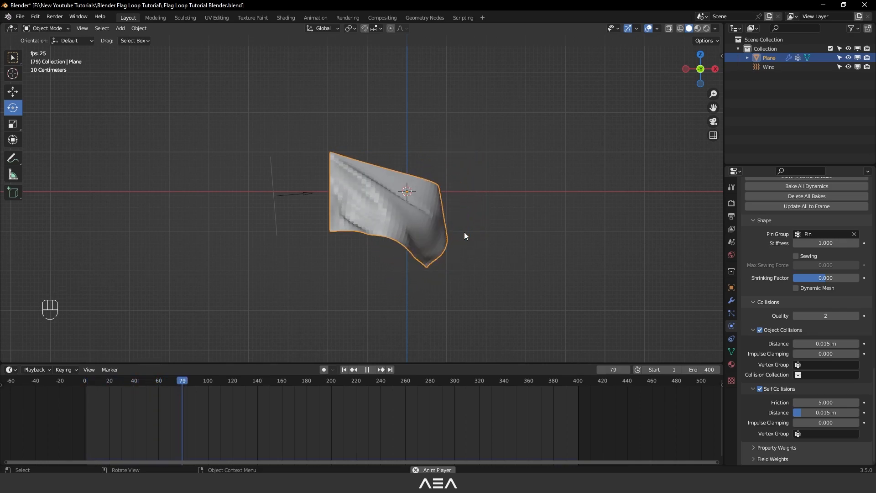
key("space")
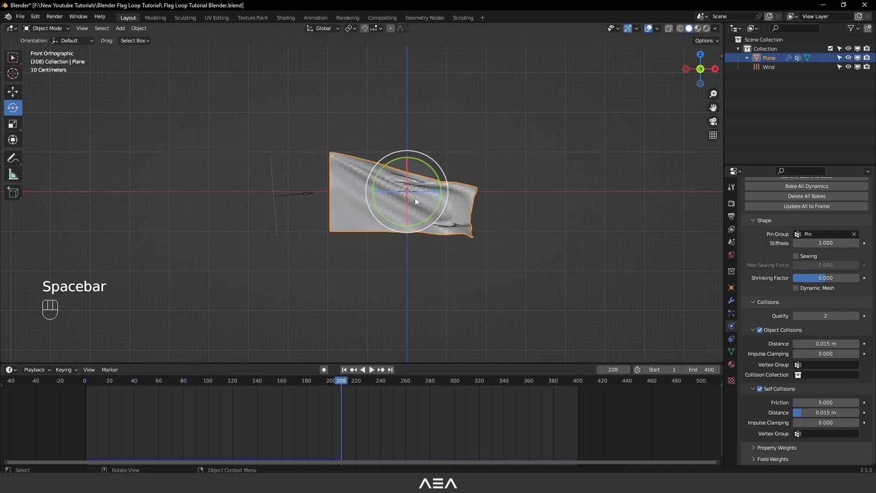
right_click(417, 199)
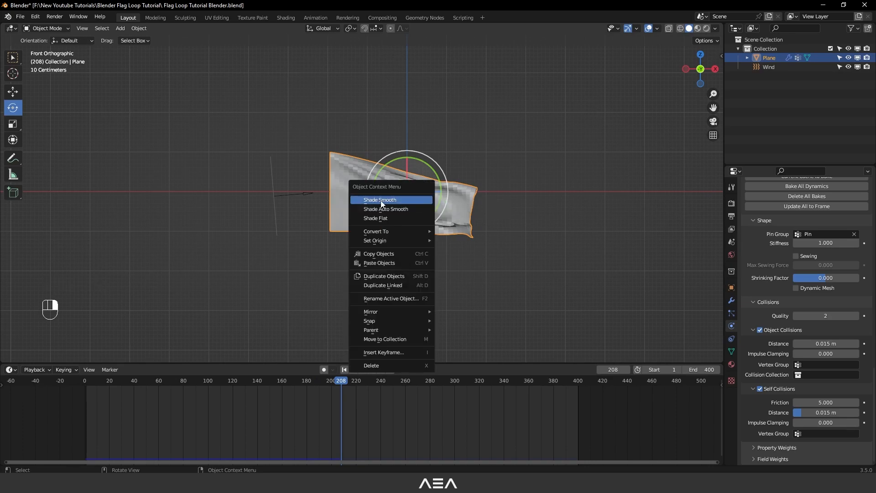
left_click(417, 199)
key("space")
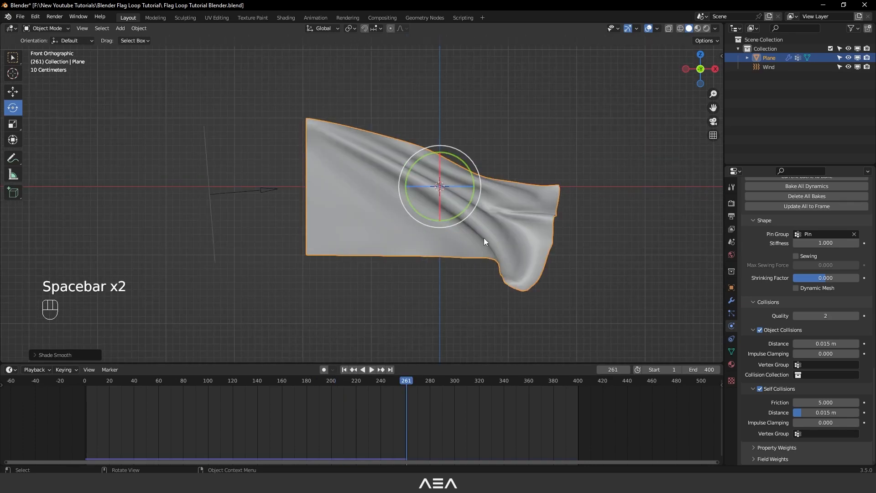
- Add a Subdivision Surface modifier to the flag plane after the Cloth modifier and play the simulation
left_click(731, 301)
left_click(778, 202)
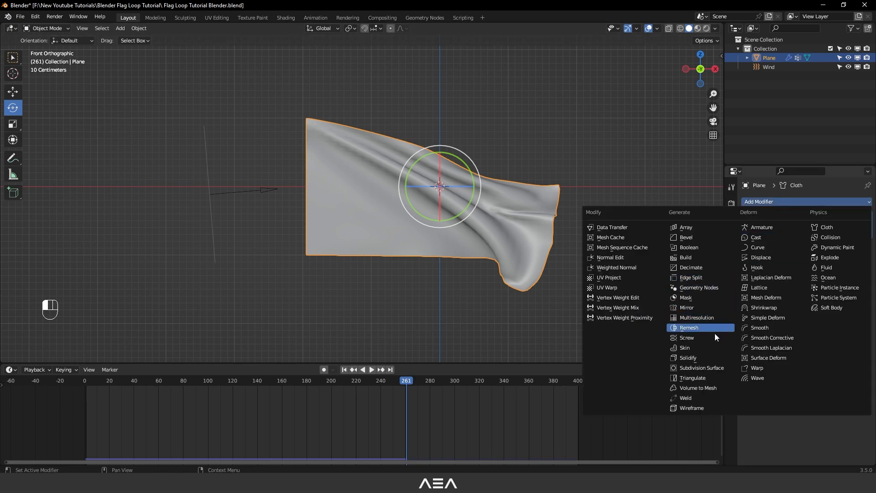
left_click(697, 367)
key("space")
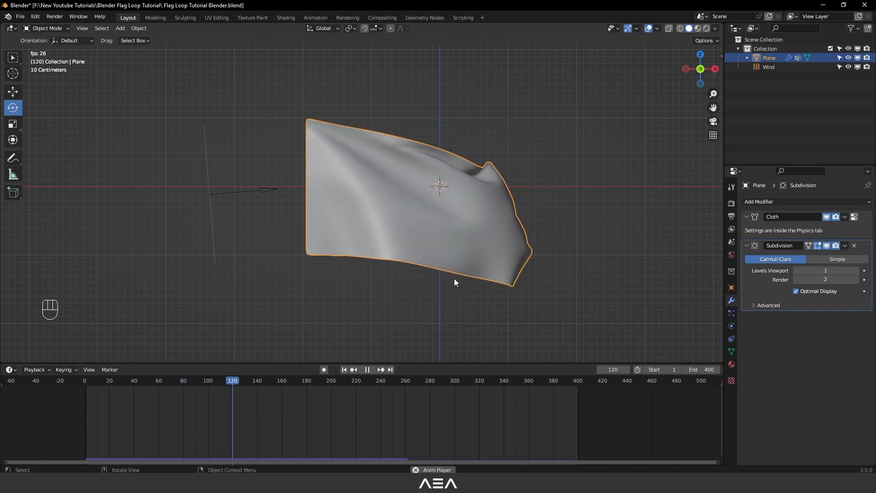
key("space")
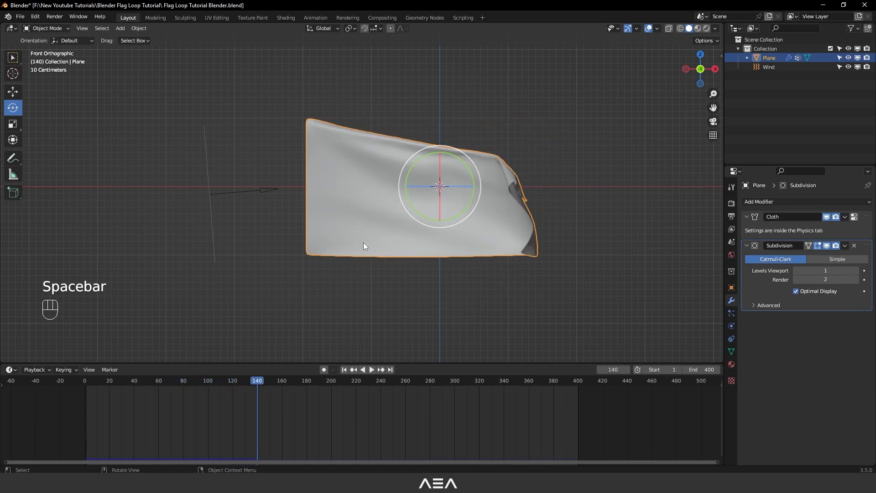
- Search the add-ons for mdd and enable the Import-Export: NewTek MDD format add-on
left_click(37, 16)
left_click(58, 147)
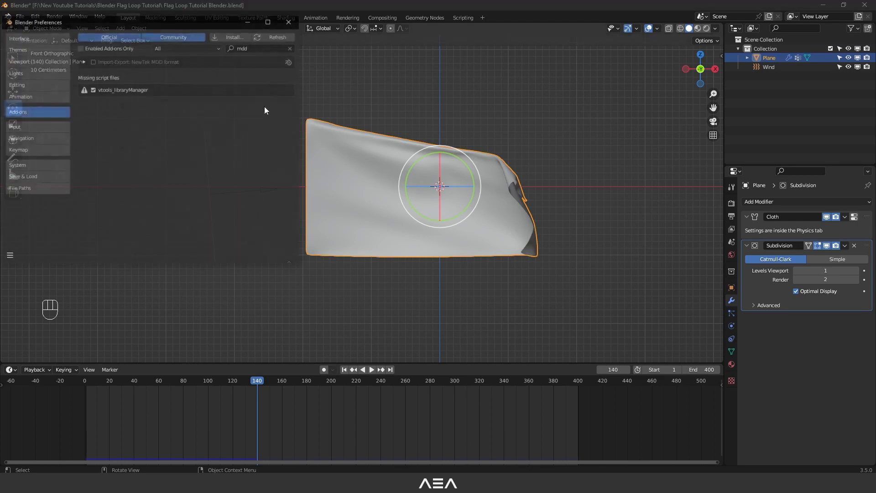
left_click(254, 48)
type("mdd")
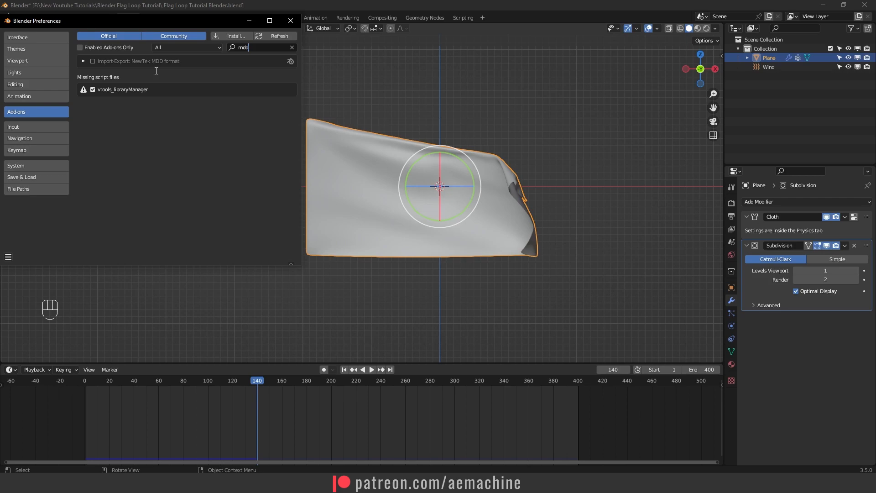
left_click(93, 61)
left_click(291, 20)
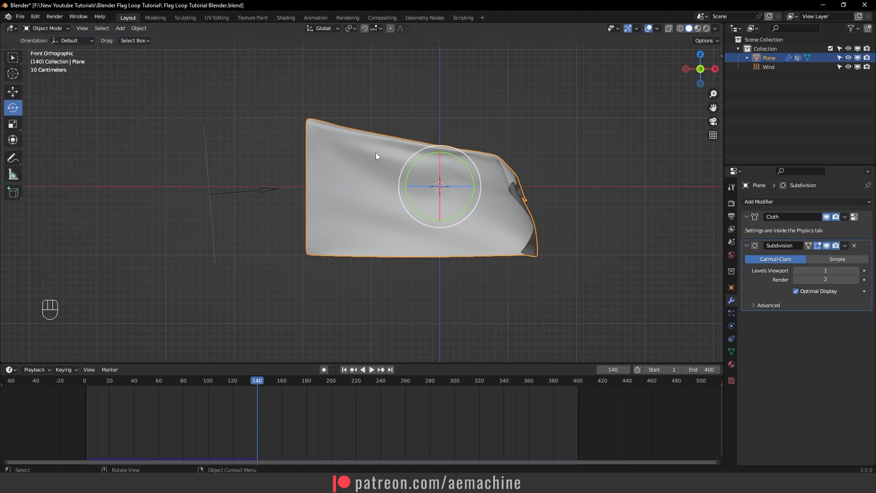
- Export the flag as Lightwave Point Cache "Flag Loop Tutorial Blender.mdd" into the new folder, renamed "MDD File"
left_click(20, 17)
mouse_move(46, 149)
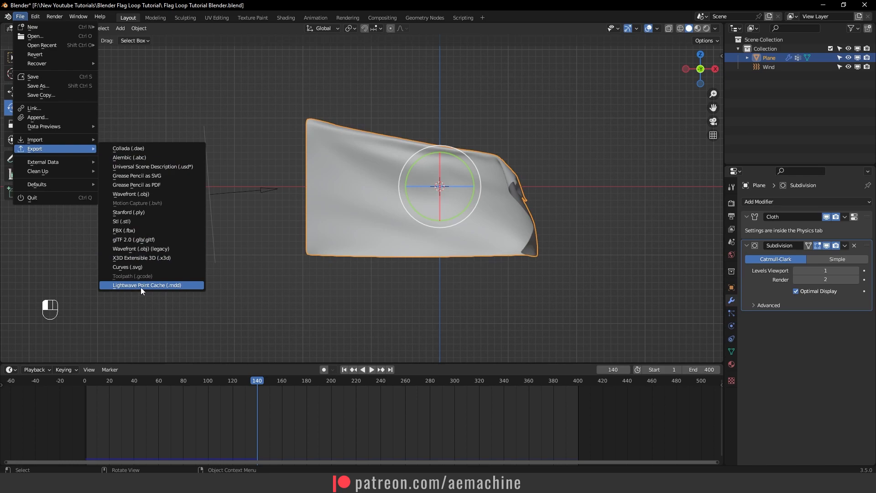
left_click(154, 286)
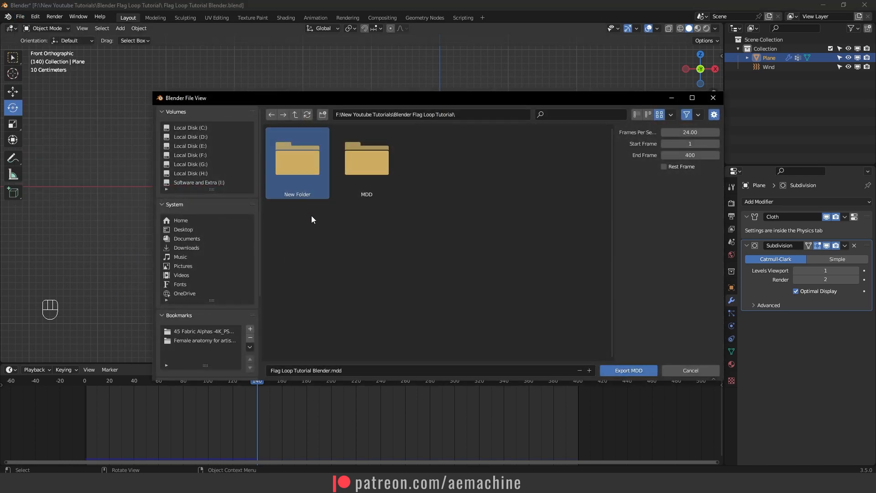
left_click(338, 241)
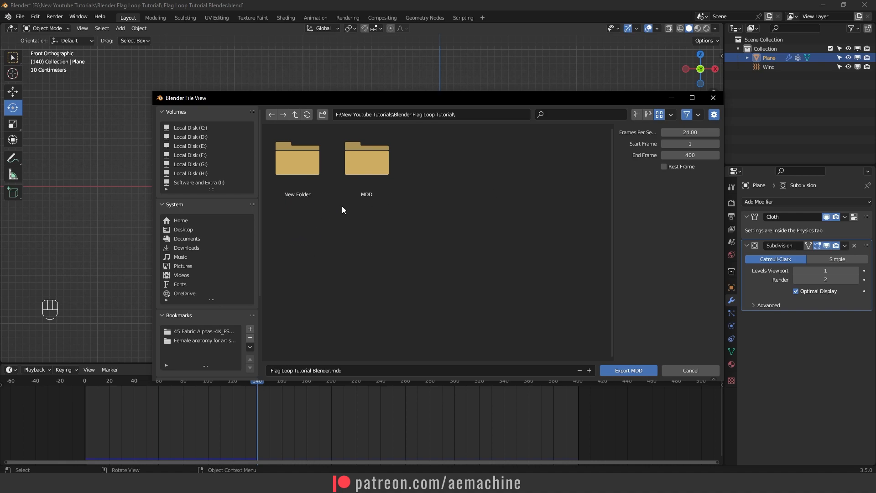
left_click(304, 180)
right_click(304, 179)
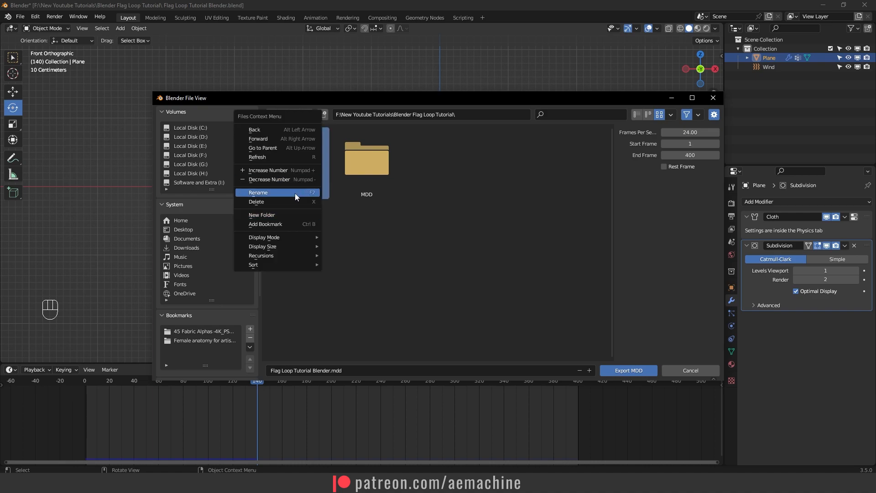
left_click(296, 192)
type("MDD F")
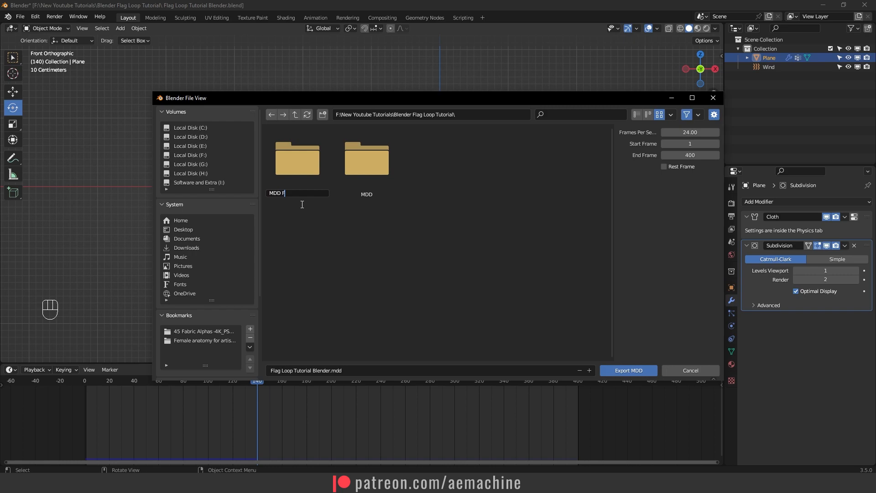
key("Return")
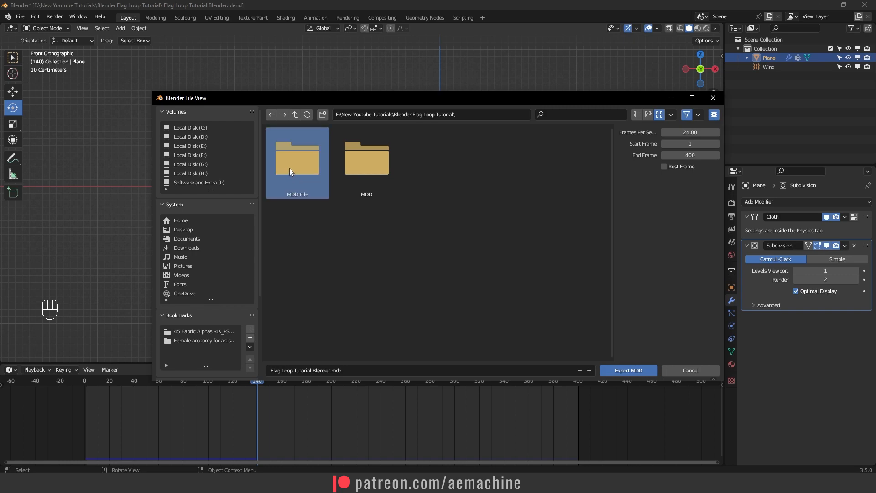
double_click(290, 168)
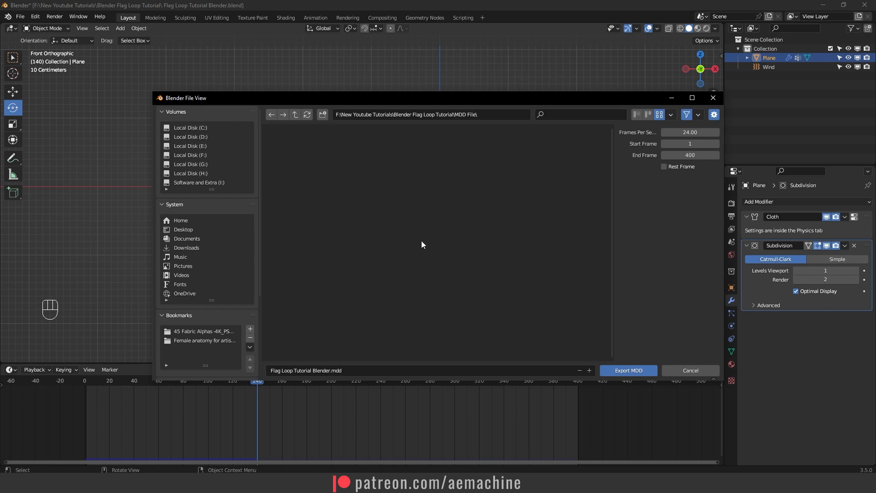
left_click(628, 371)
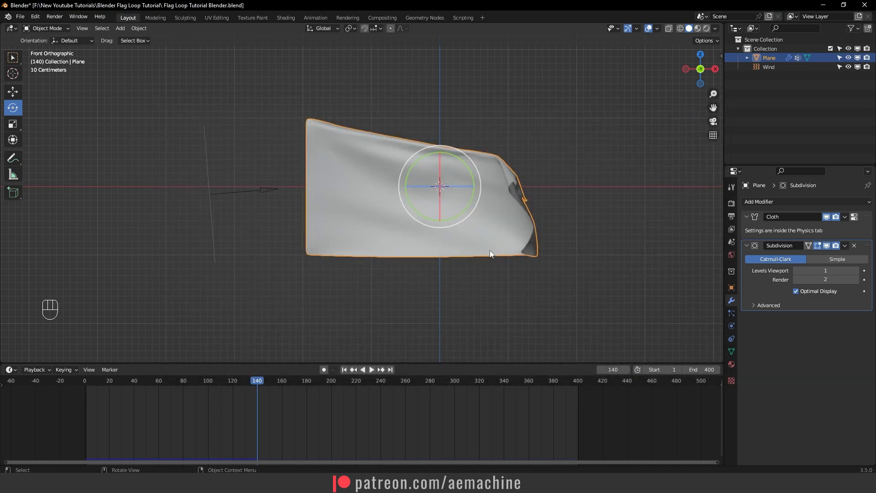
- Duplicate the flag plane in place and hide the original Plane
key("shift+d")
right_click(528, 242)
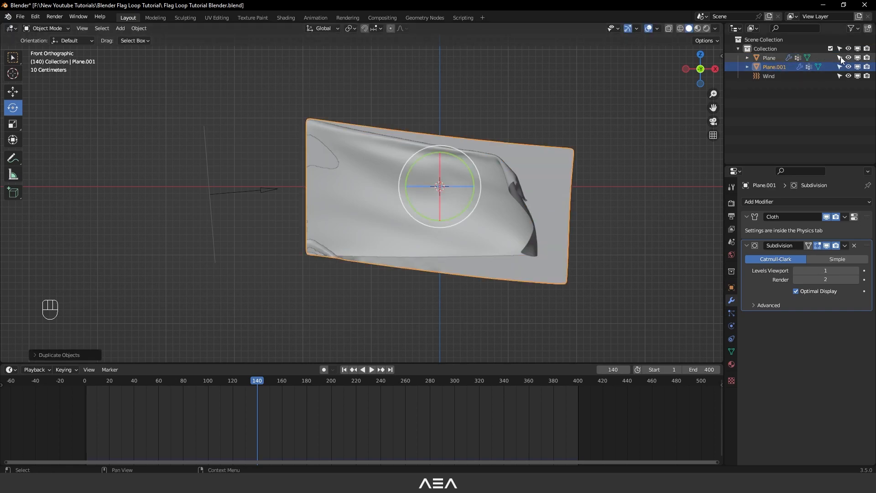
left_click(848, 57)
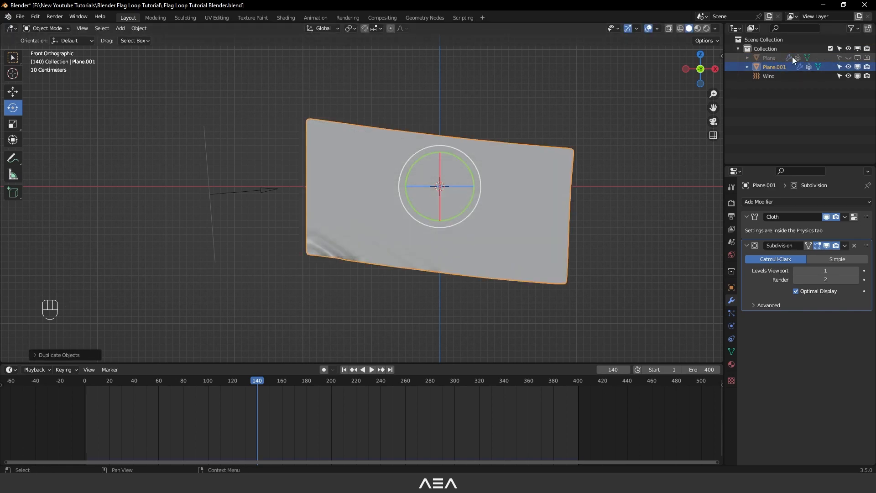
- Convert the duplicated flag to a mesh at frame 0 and hide the Wind force field
left_click_drag(90, 386, 85, 385)
right_click(475, 193)
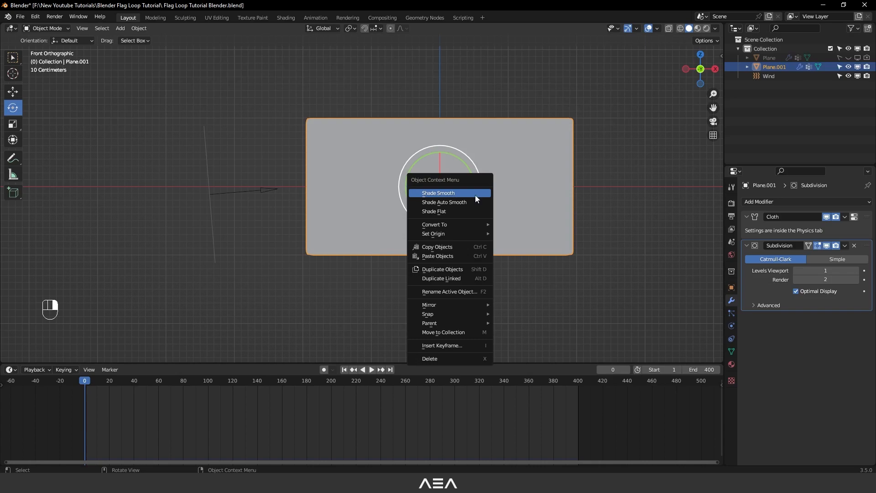
mouse_move(460, 228)
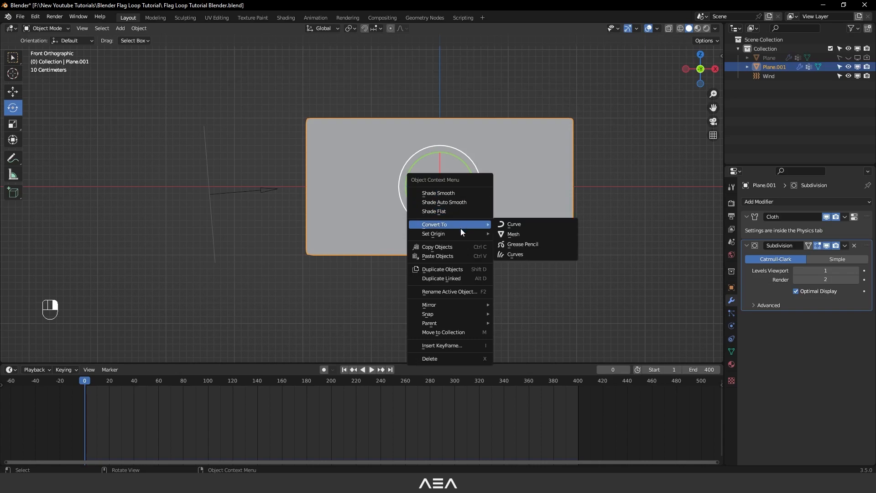
left_click(525, 234)
left_click(437, 309)
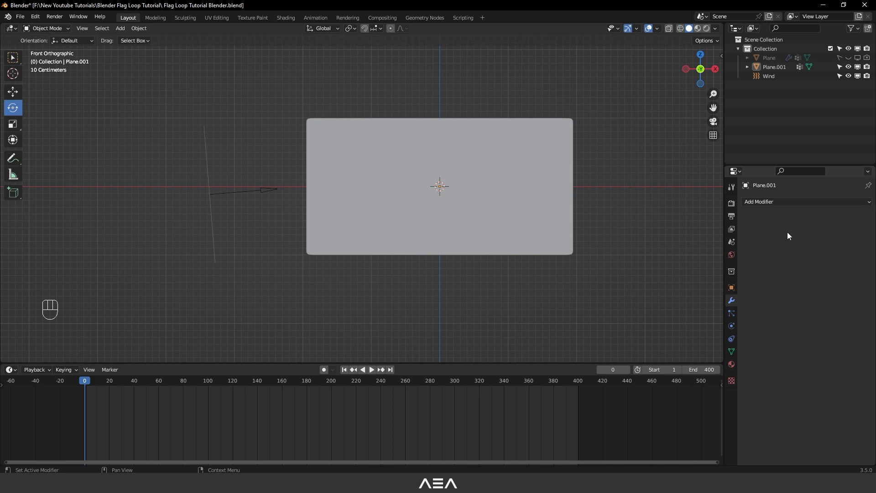
left_click(848, 75)
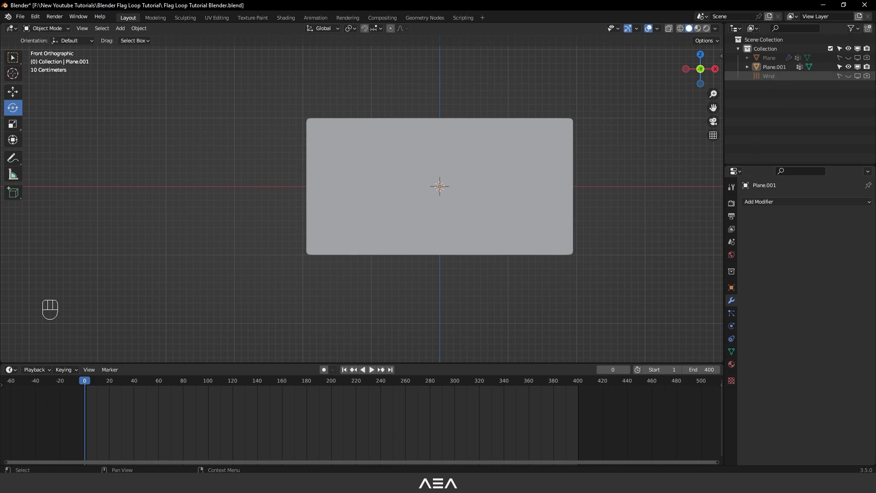
- Add a Mesh Cache modifier to the duplicated flag and load "Flag Loop Tutorial Blender.mdd" from the MDD File folder
left_click(453, 223)
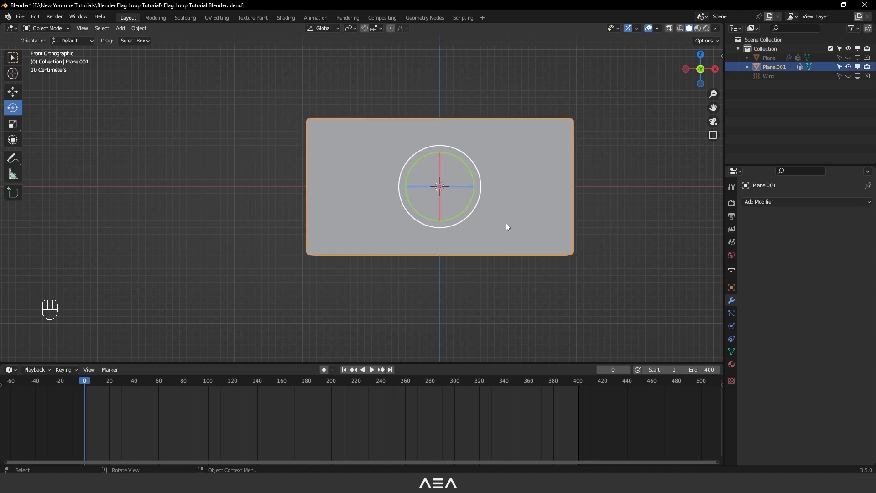
left_click(768, 203)
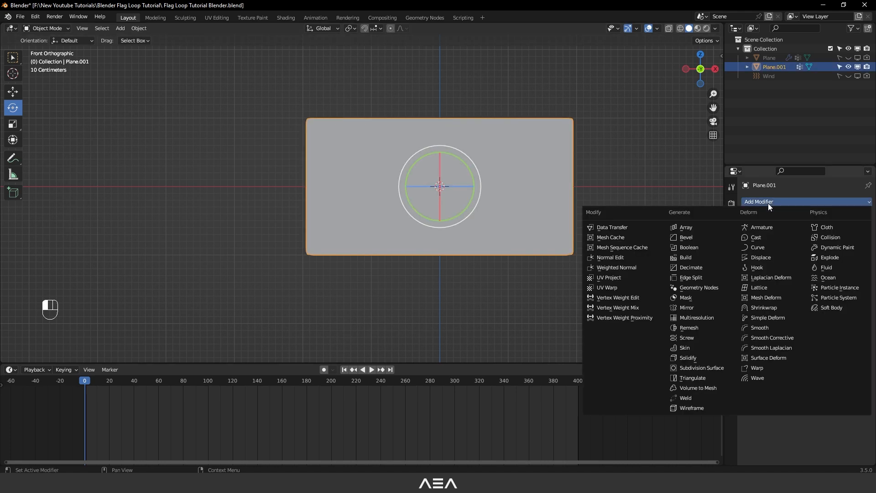
left_click(626, 238)
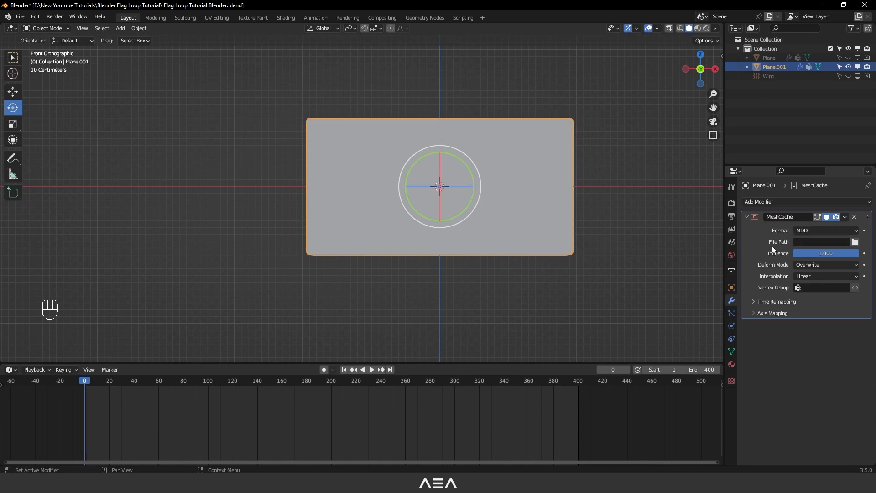
left_click(855, 242)
double_click(297, 160)
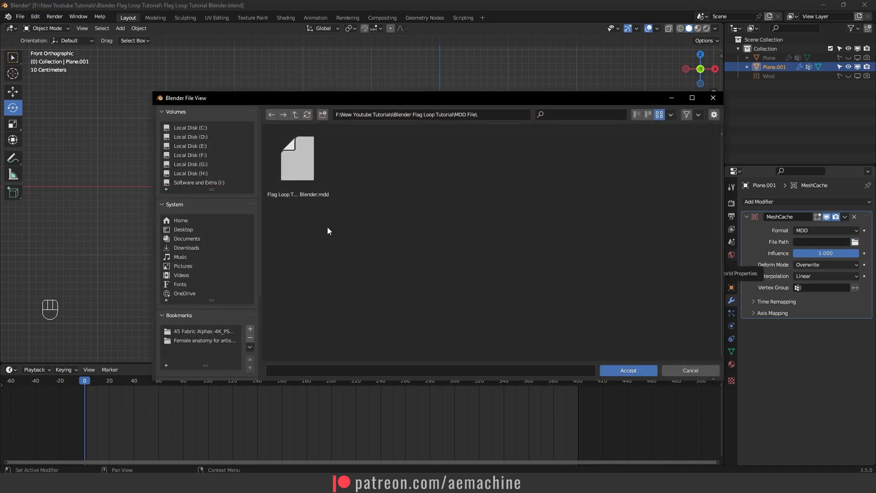
double_click(294, 179)
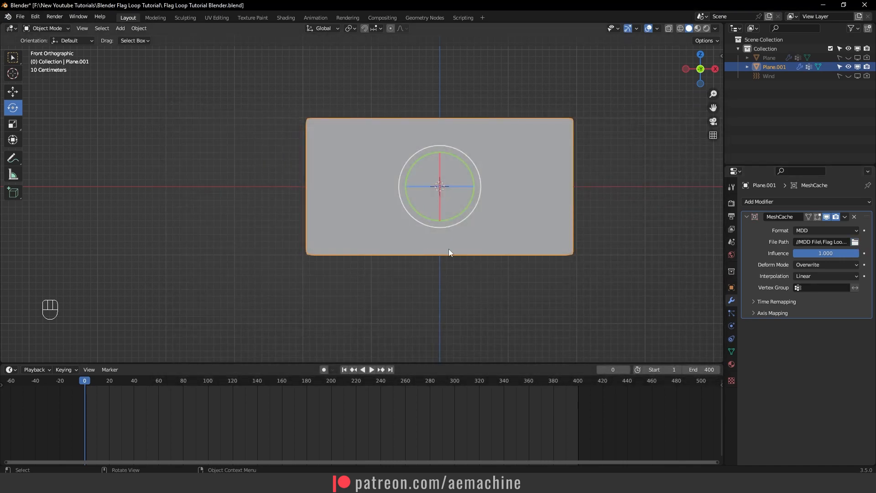
- Play the cached flag animation to check the waving motion
key("space")
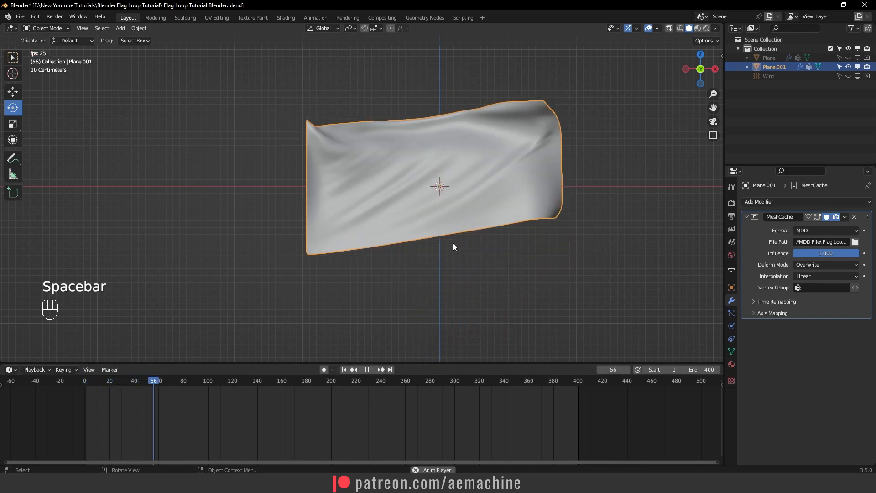
key("space")
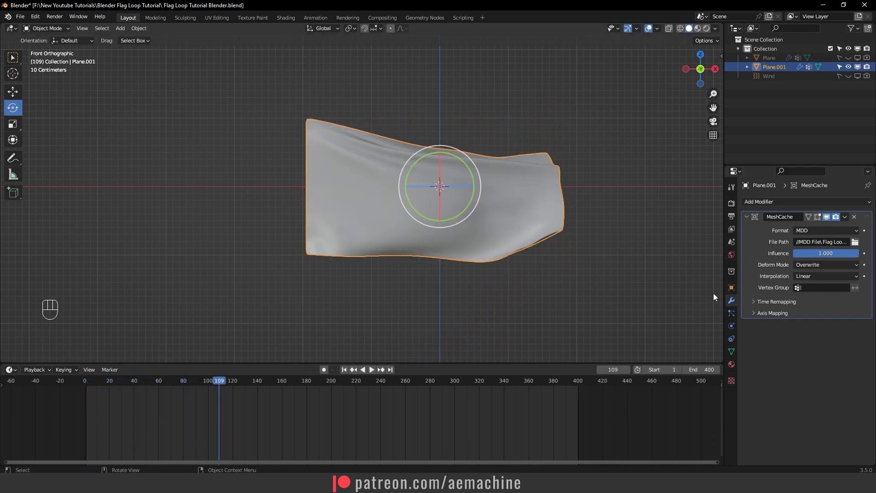
key("space")
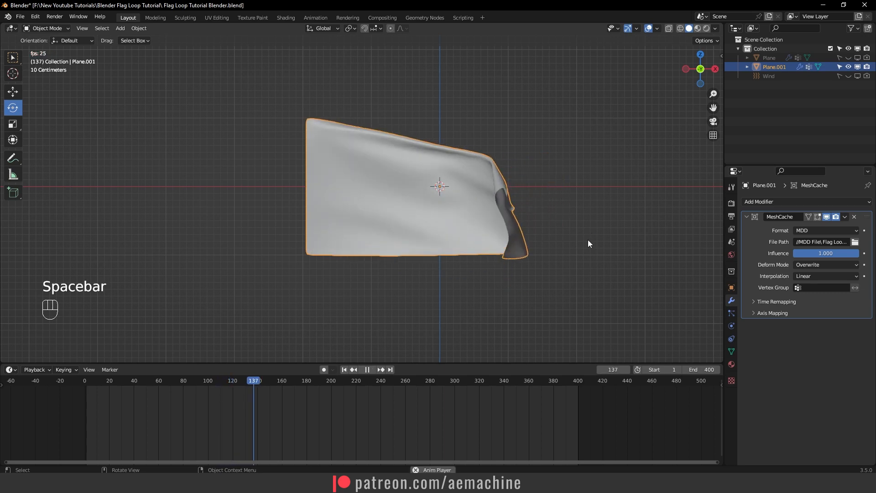
key("space")
- Go to frame 66 and set it as the start frame of the playback range
left_click_drag(253, 379, 209, 392)
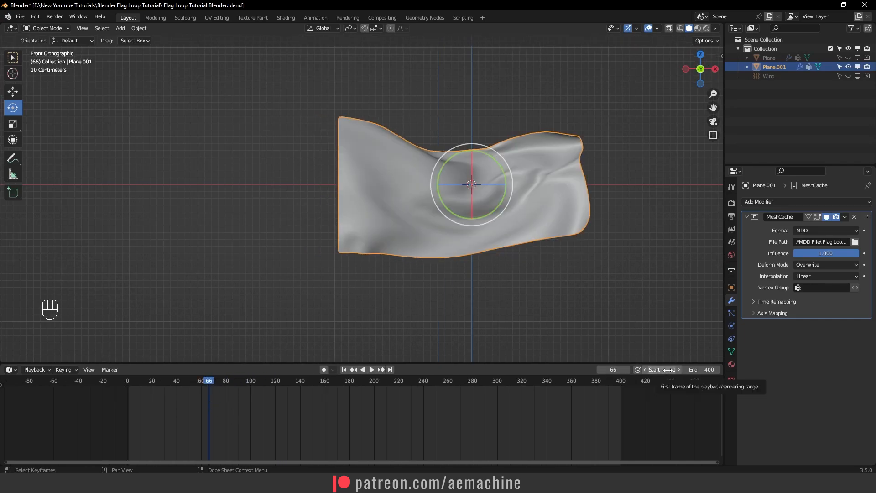
type("66")
key("Return")
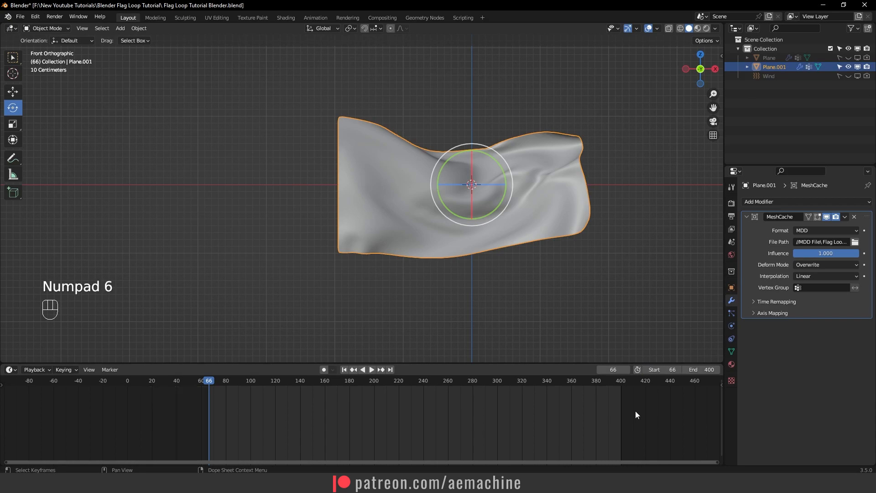
- Convert the flag to a mesh in its frame 66 shape
right_click(376, 190)
mouse_move(377, 190)
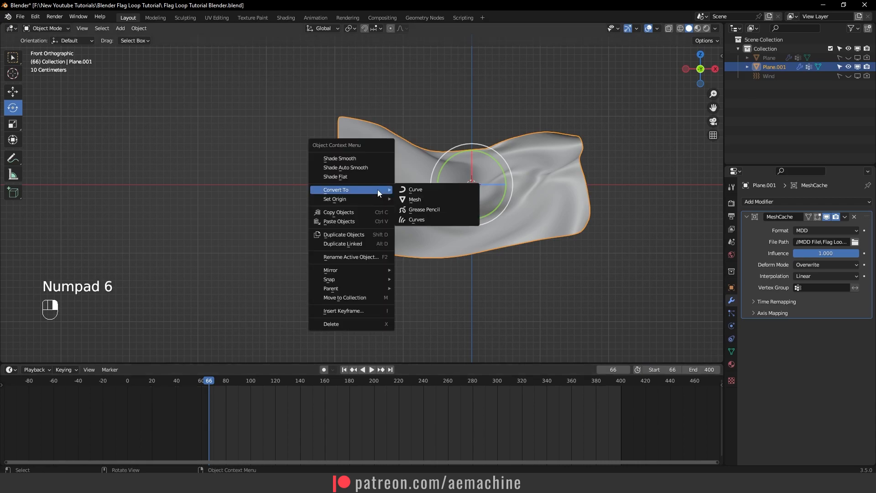
left_click(444, 197)
middle_click_drag(559, 264, 526, 275, "shift")
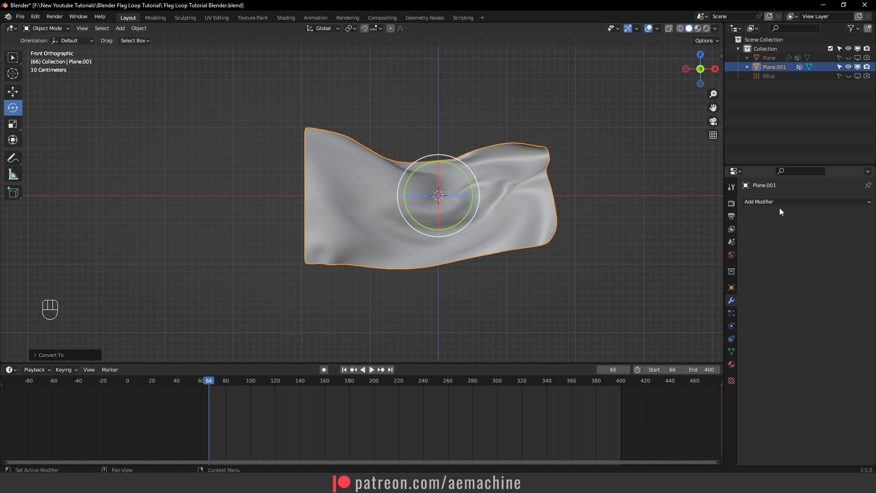
- Add a new Mesh Cache modifier to the converted flag, using "Flag Loop Tutorial Blender.mdd" as its cache file
left_click(778, 203)
left_click(644, 239)
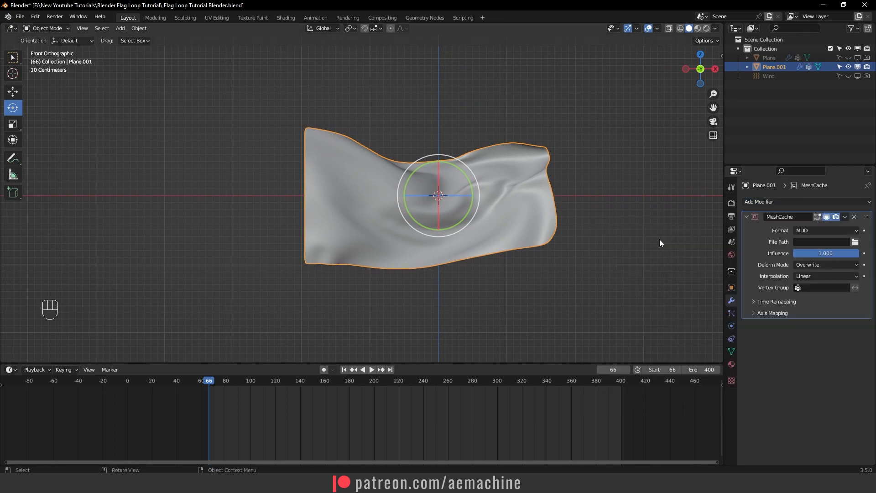
left_click(853, 242)
double_click(298, 179)
double_click(296, 177)
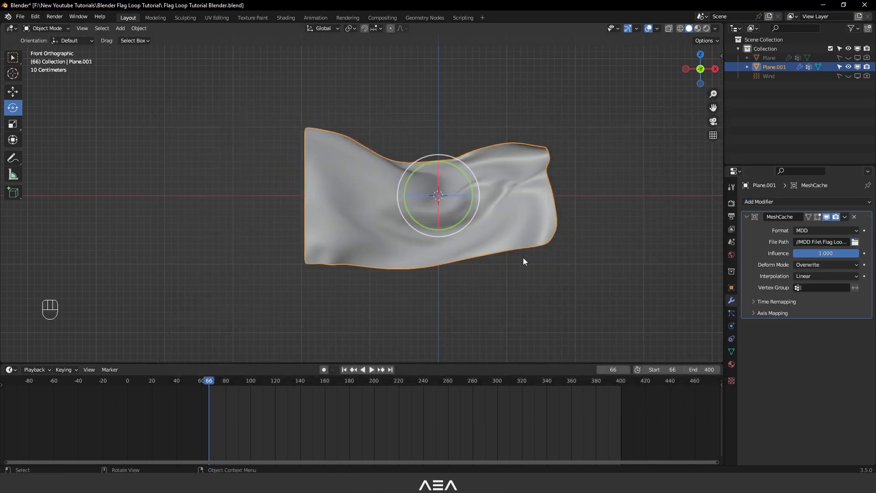
- Insert a keyframe on the Mesh Cache influence of 1.000 at frame 390
left_click_drag(582, 381, 609, 388)
right_click(824, 253)
left_click(824, 252)
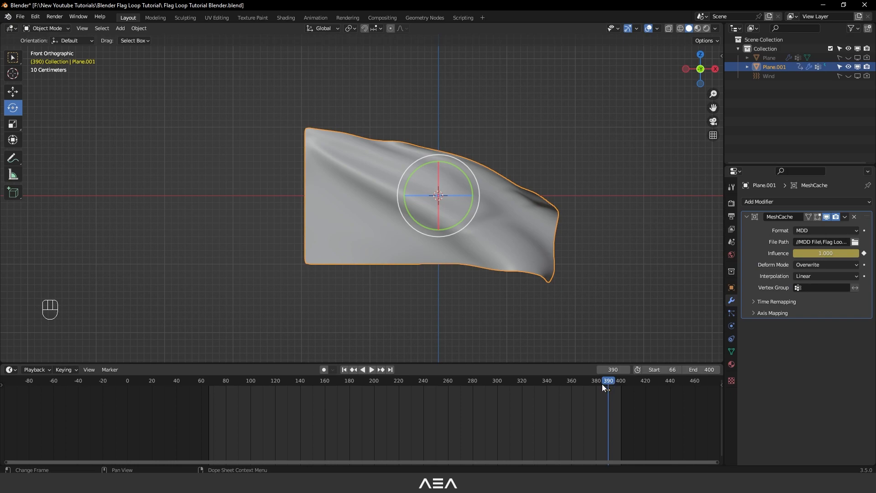
- Insert a keyframe on the Mesh Cache influence of 0.000 at the last frame, 400
left_click(390, 369)
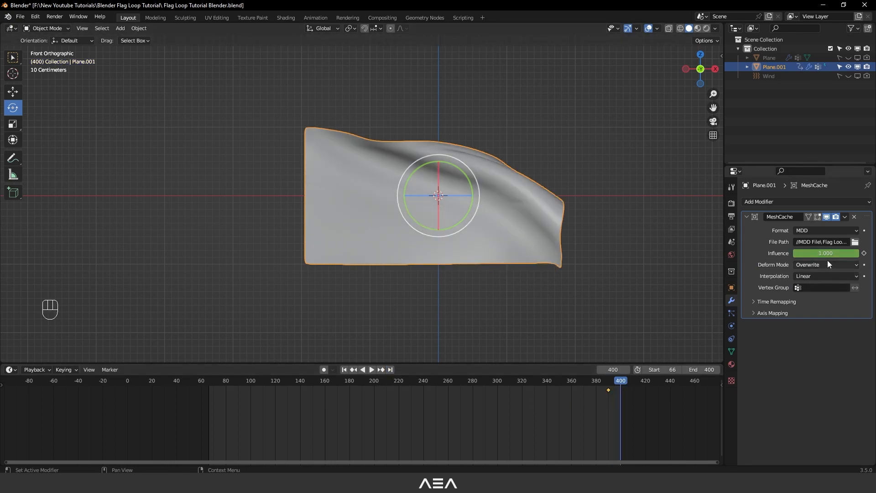
left_click_drag(827, 254, 789, 253)
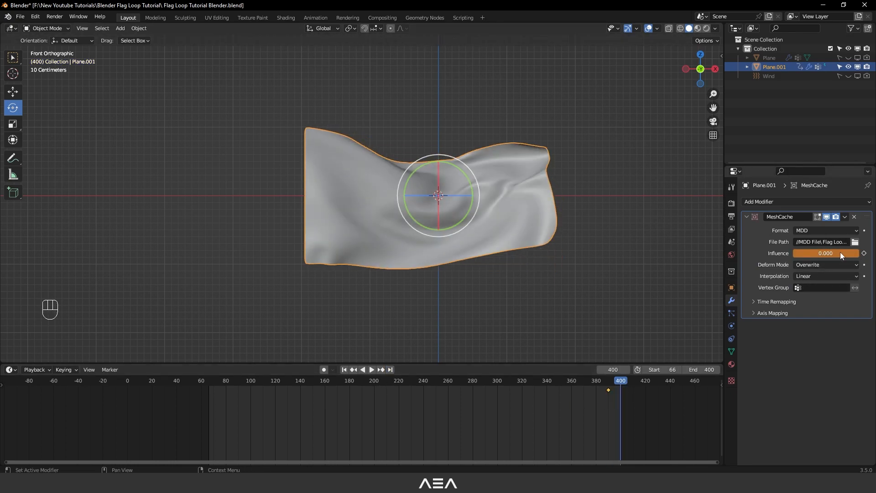
- Play the animation from shortly before frame 390 across the loop point to check the blend, keeping the Mesh Cache interpolation at Linear
left_click(599, 391)
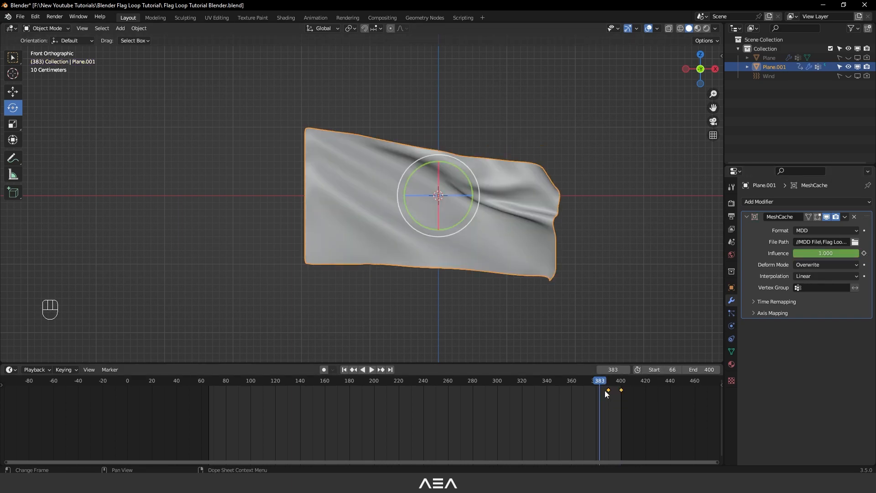
key("space")
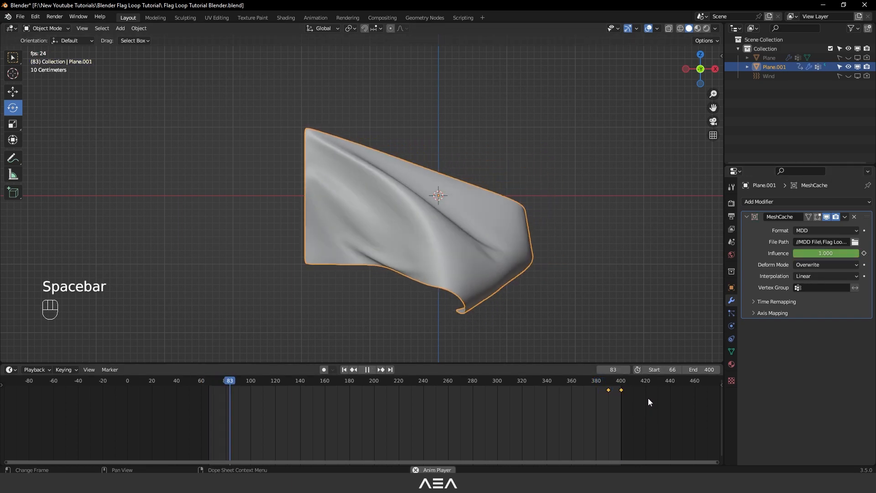
left_click(622, 405)
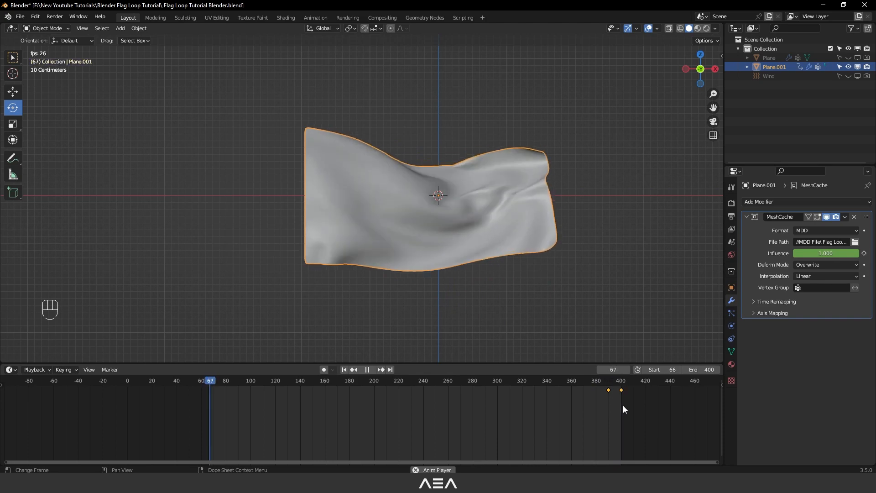
key("space")
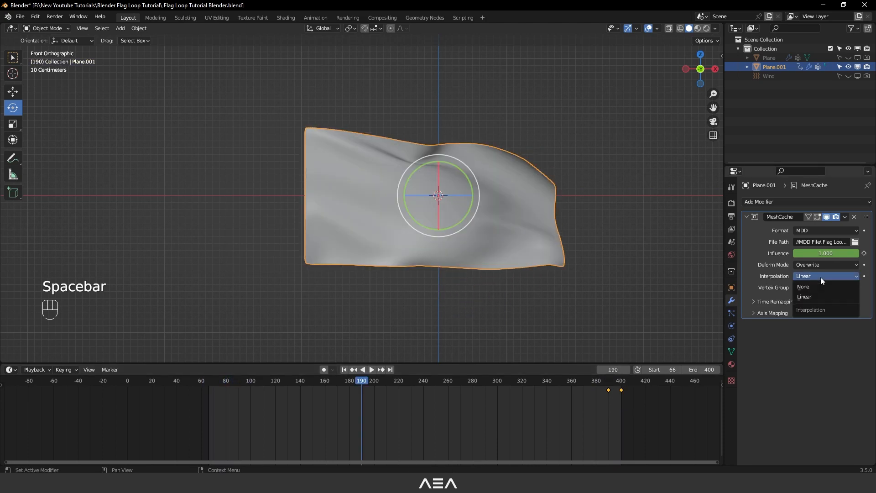
left_click(803, 297)
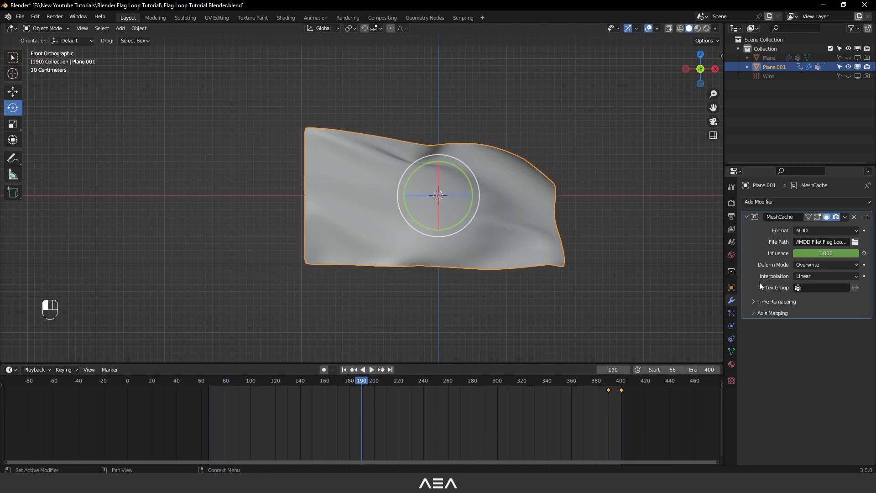
left_click(587, 381)
key("space")
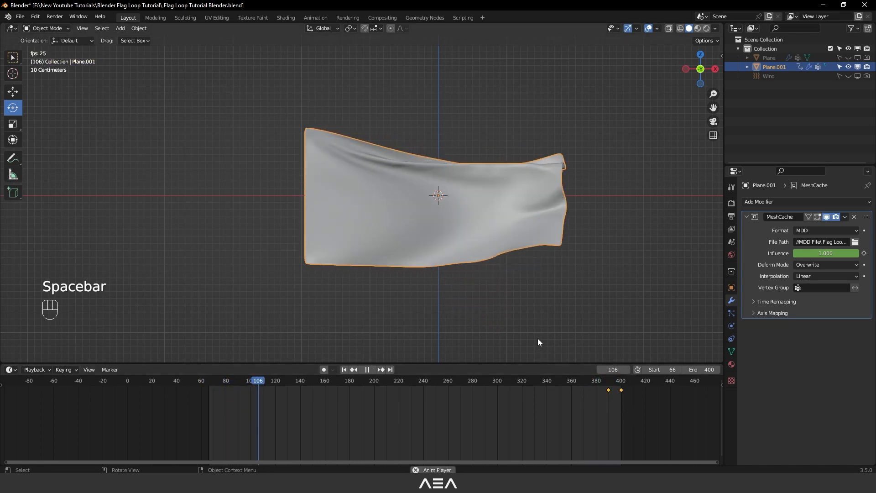
key("space")
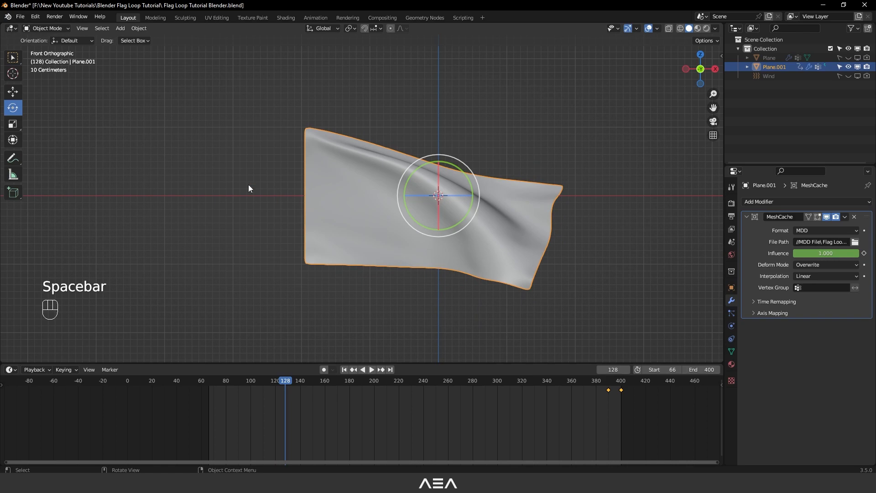
- Switch to the Shading workspace and rename the flag's material as Flag
left_click(286, 18)
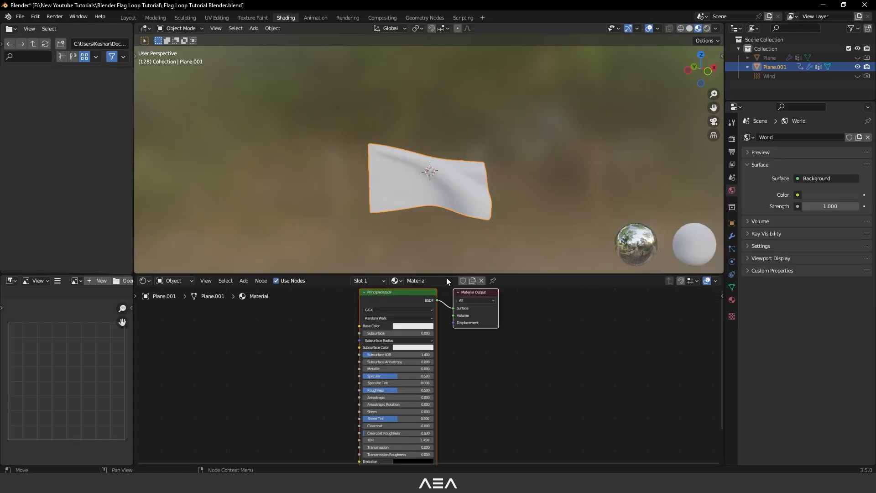
left_click(429, 284)
type("Flag")
key("Return")
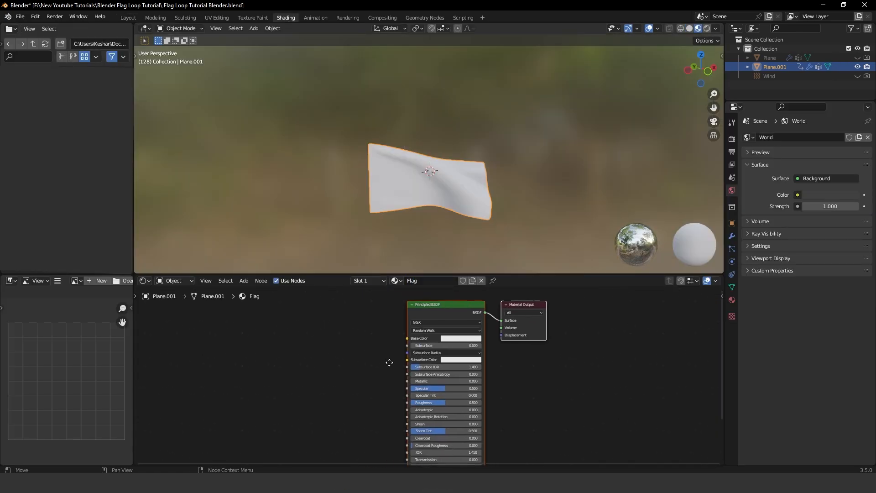
- Add the House-Stark image from the Blender Flag Loop Tutorial folder as a texture node and connect its Color to the Principled BSDF's Base Color
key("alt+Tab")
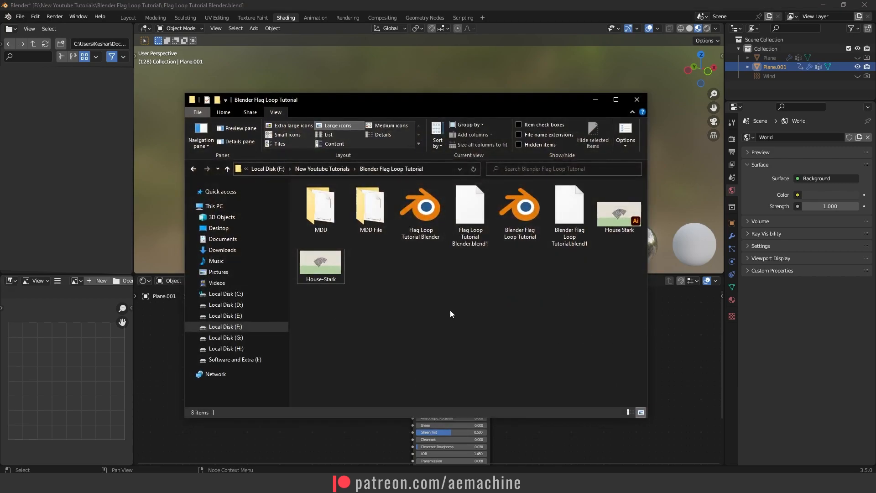
left_click_drag(301, 434, 412, 340)
left_click_drag(255, 369, 289, 343)
- Set the Flag material's Specular to 0.136 and its Roughness to 0.877
middle_click_drag(534, 188, 506, 203)
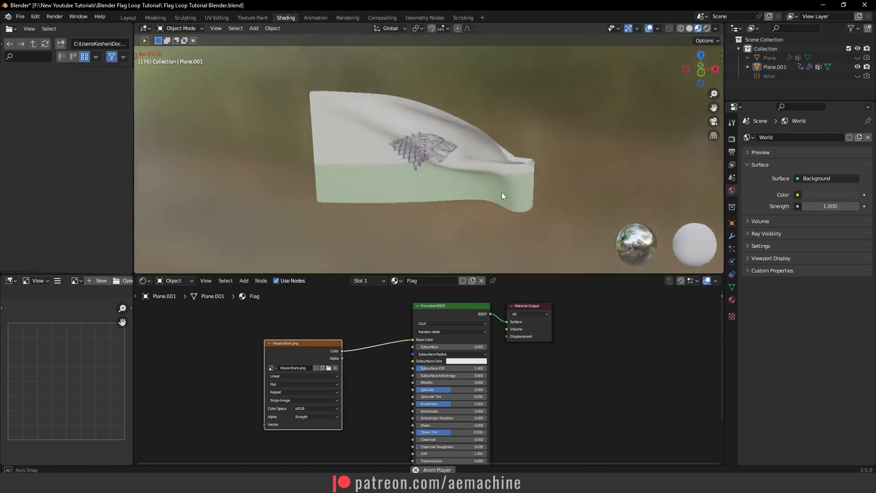
scroll(517, 185, "up", 1)
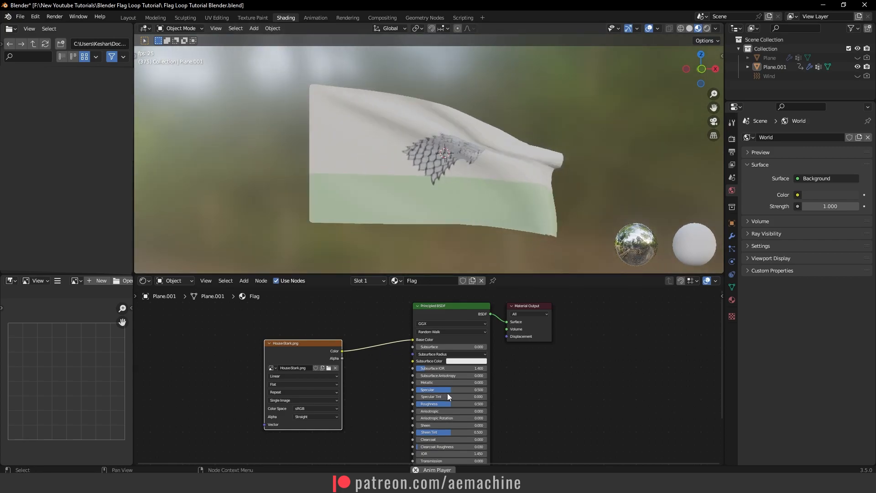
left_click_drag(448, 390, 424, 390)
left_click_drag(448, 404, 477, 404)
mouse_move(490, 220)
middle_mouse_down()
mouse_move(459, 232)
mouse_move(513, 225)
mouse_move(506, 223)
middle_mouse_up()
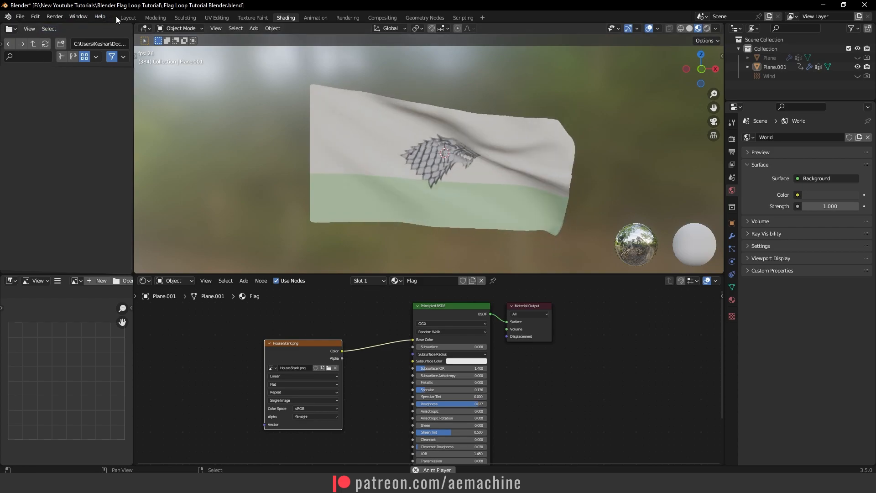
- Return to the Layout workspace and show the playing flag in Material Preview shading near the loop point
left_click(128, 18)
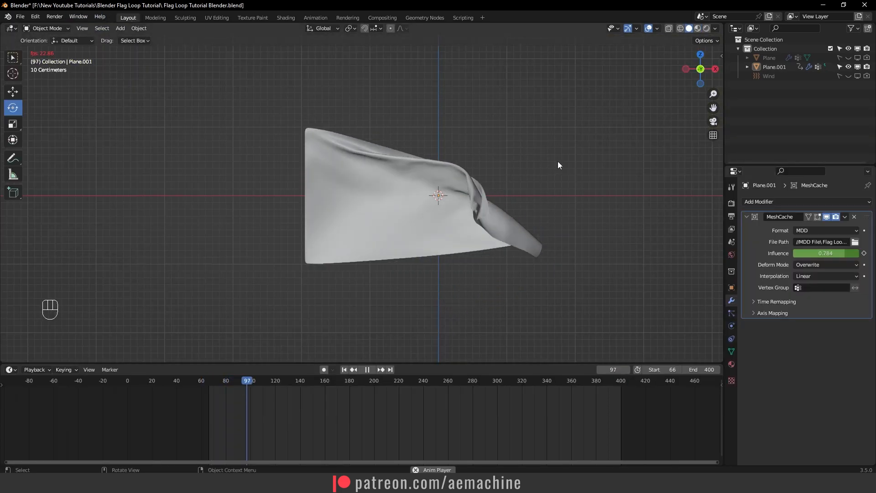
left_click(593, 382)
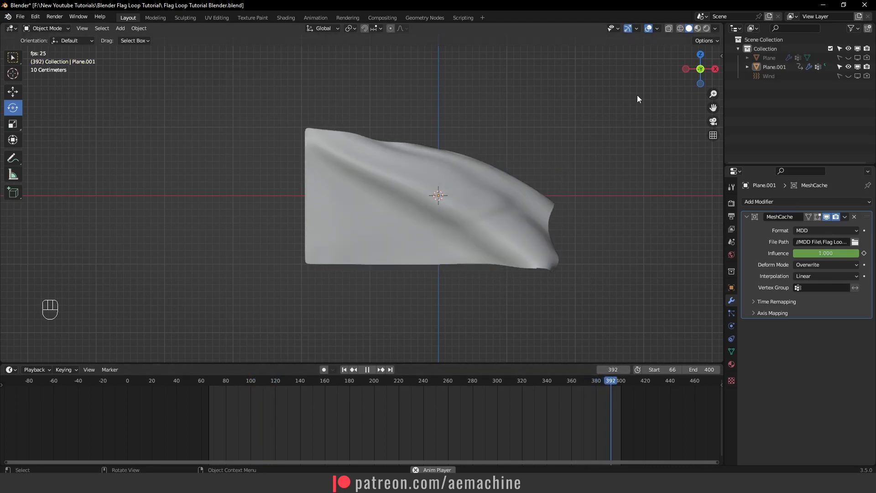
left_click(697, 29)
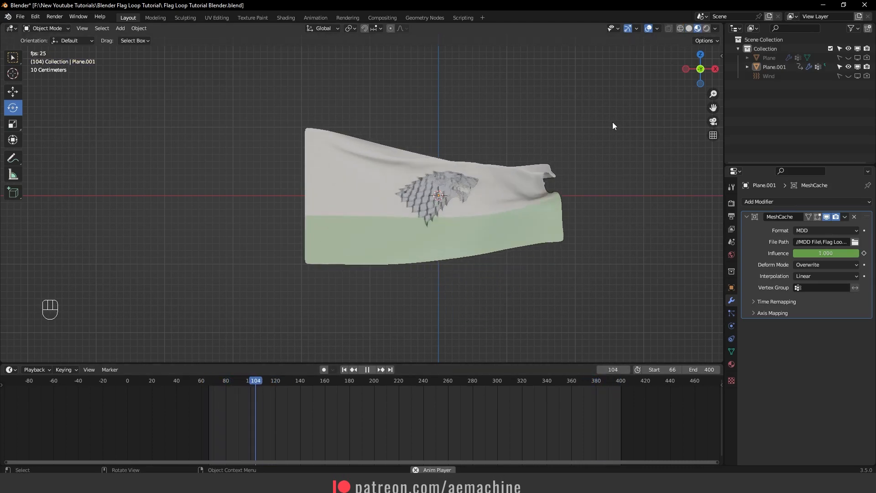